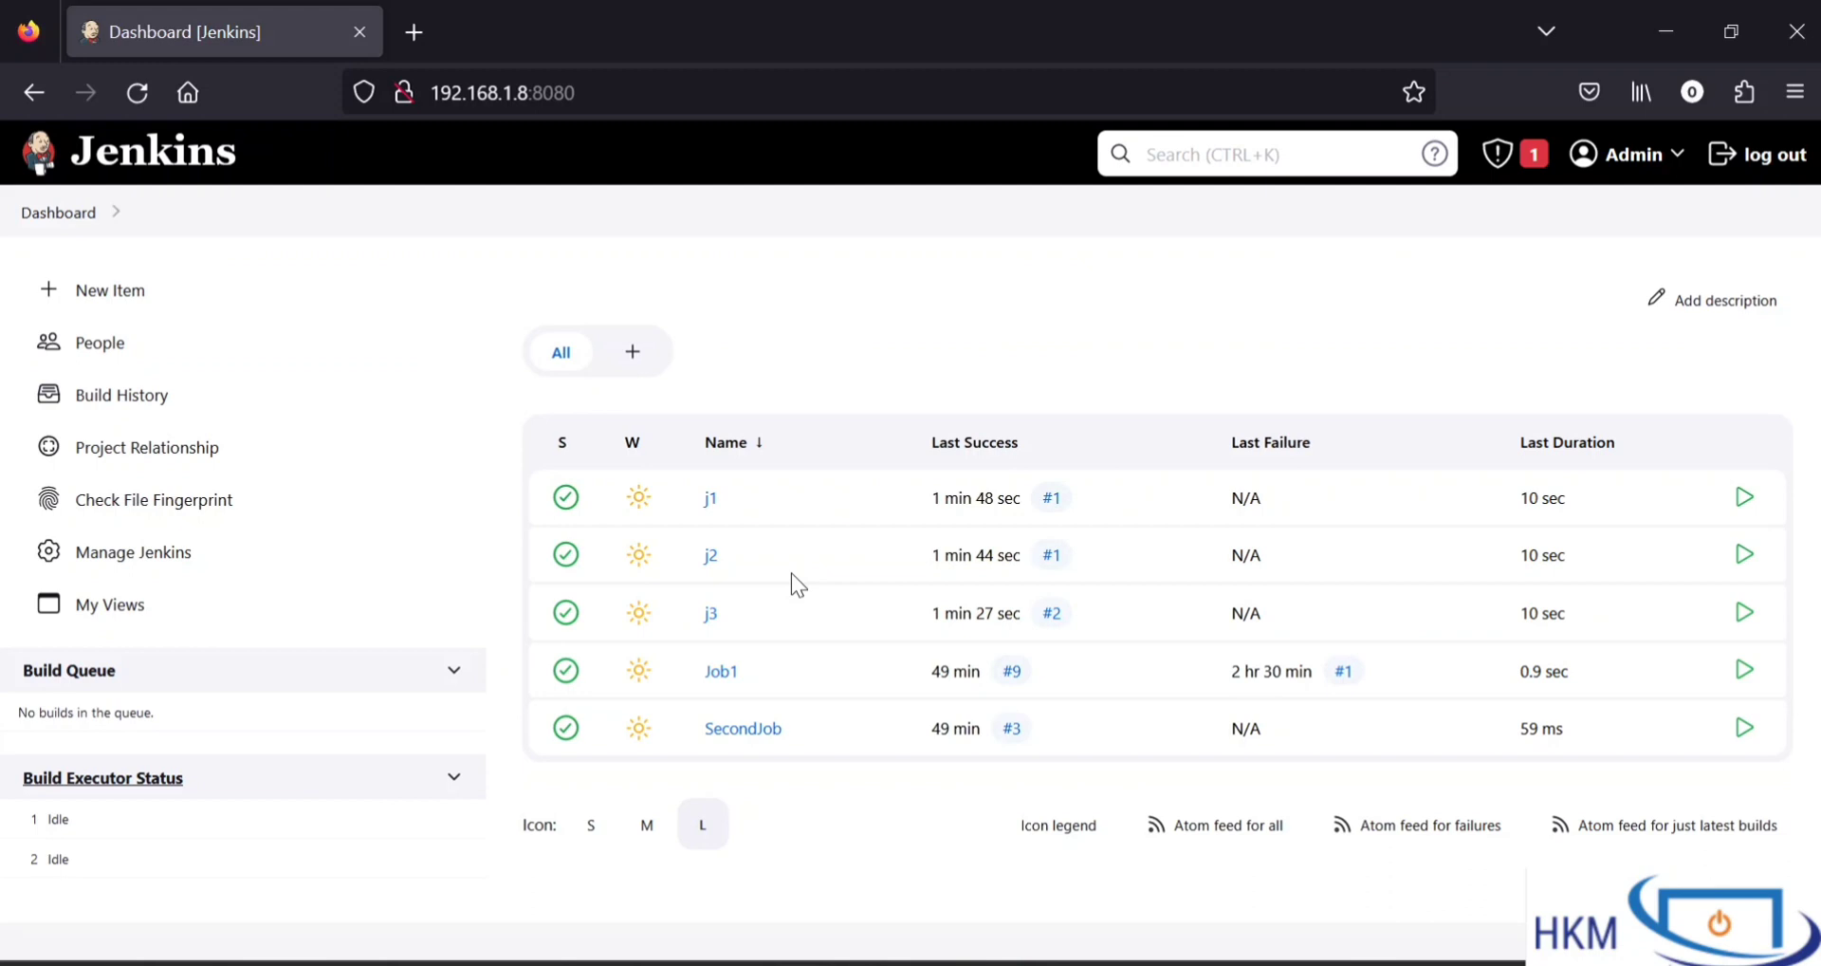
Start builds of jobs j1, j2 and j3 in turn and check the build queue and executor status.
scroll(327, 793, "down", 1)
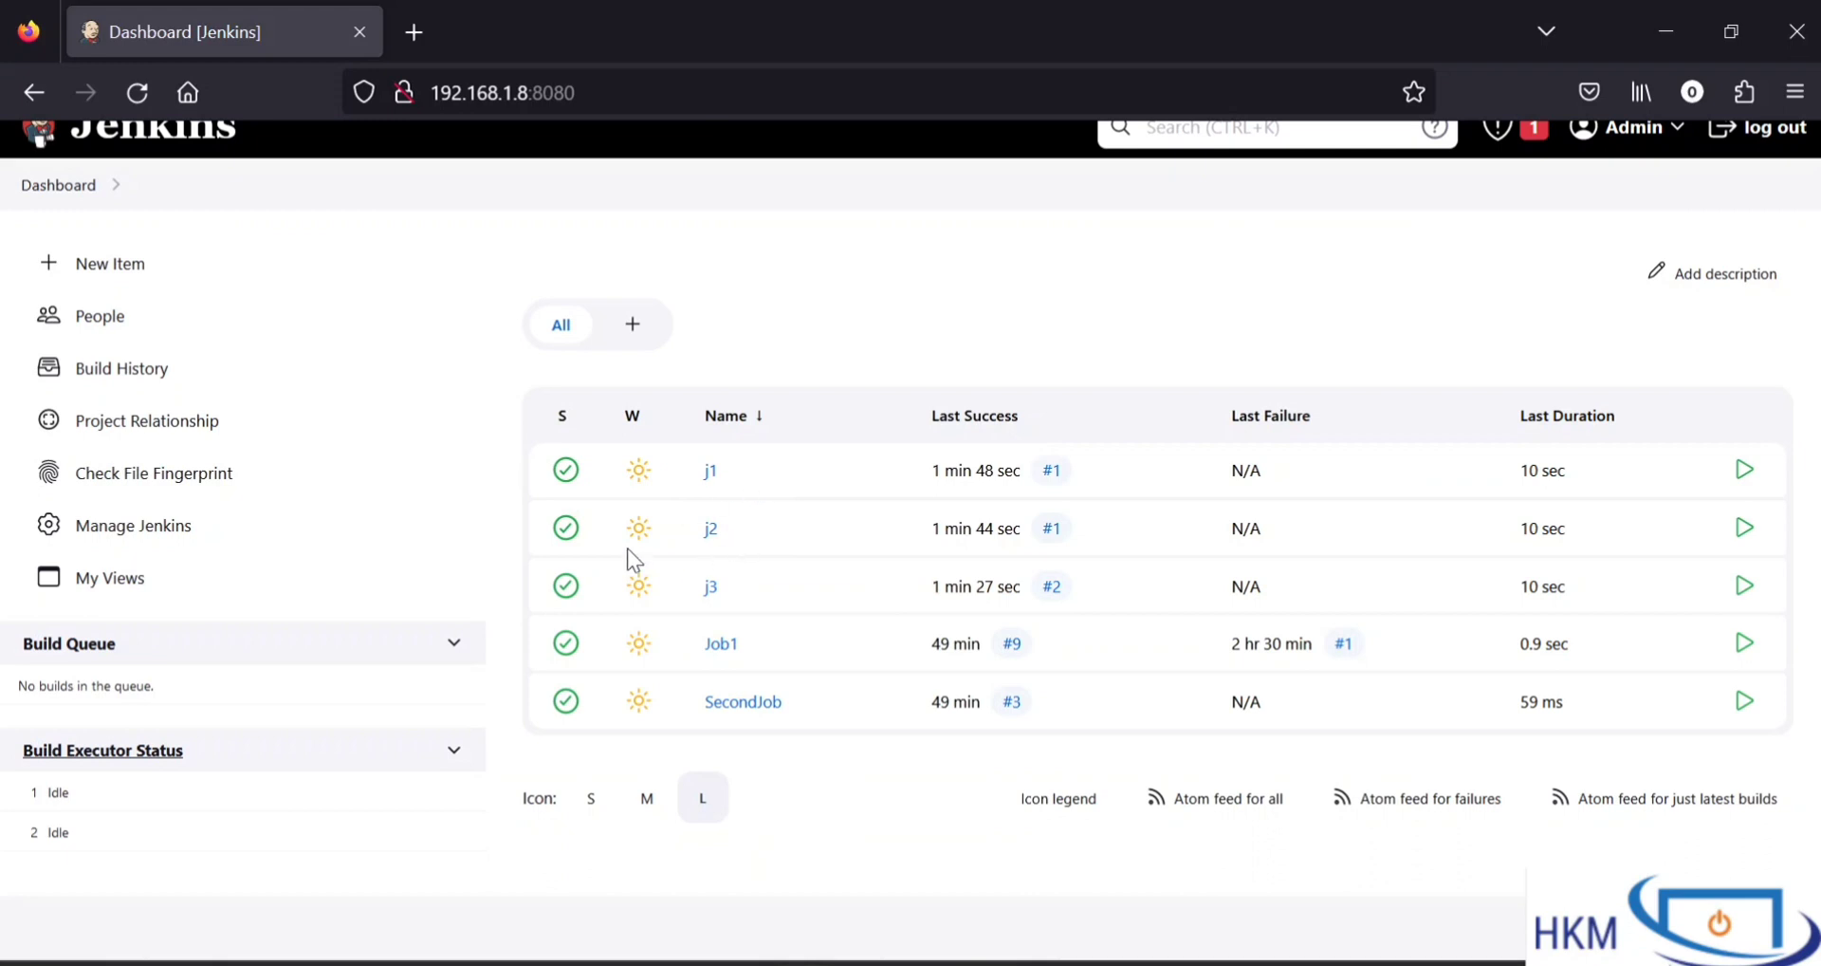
left_click(1743, 470)
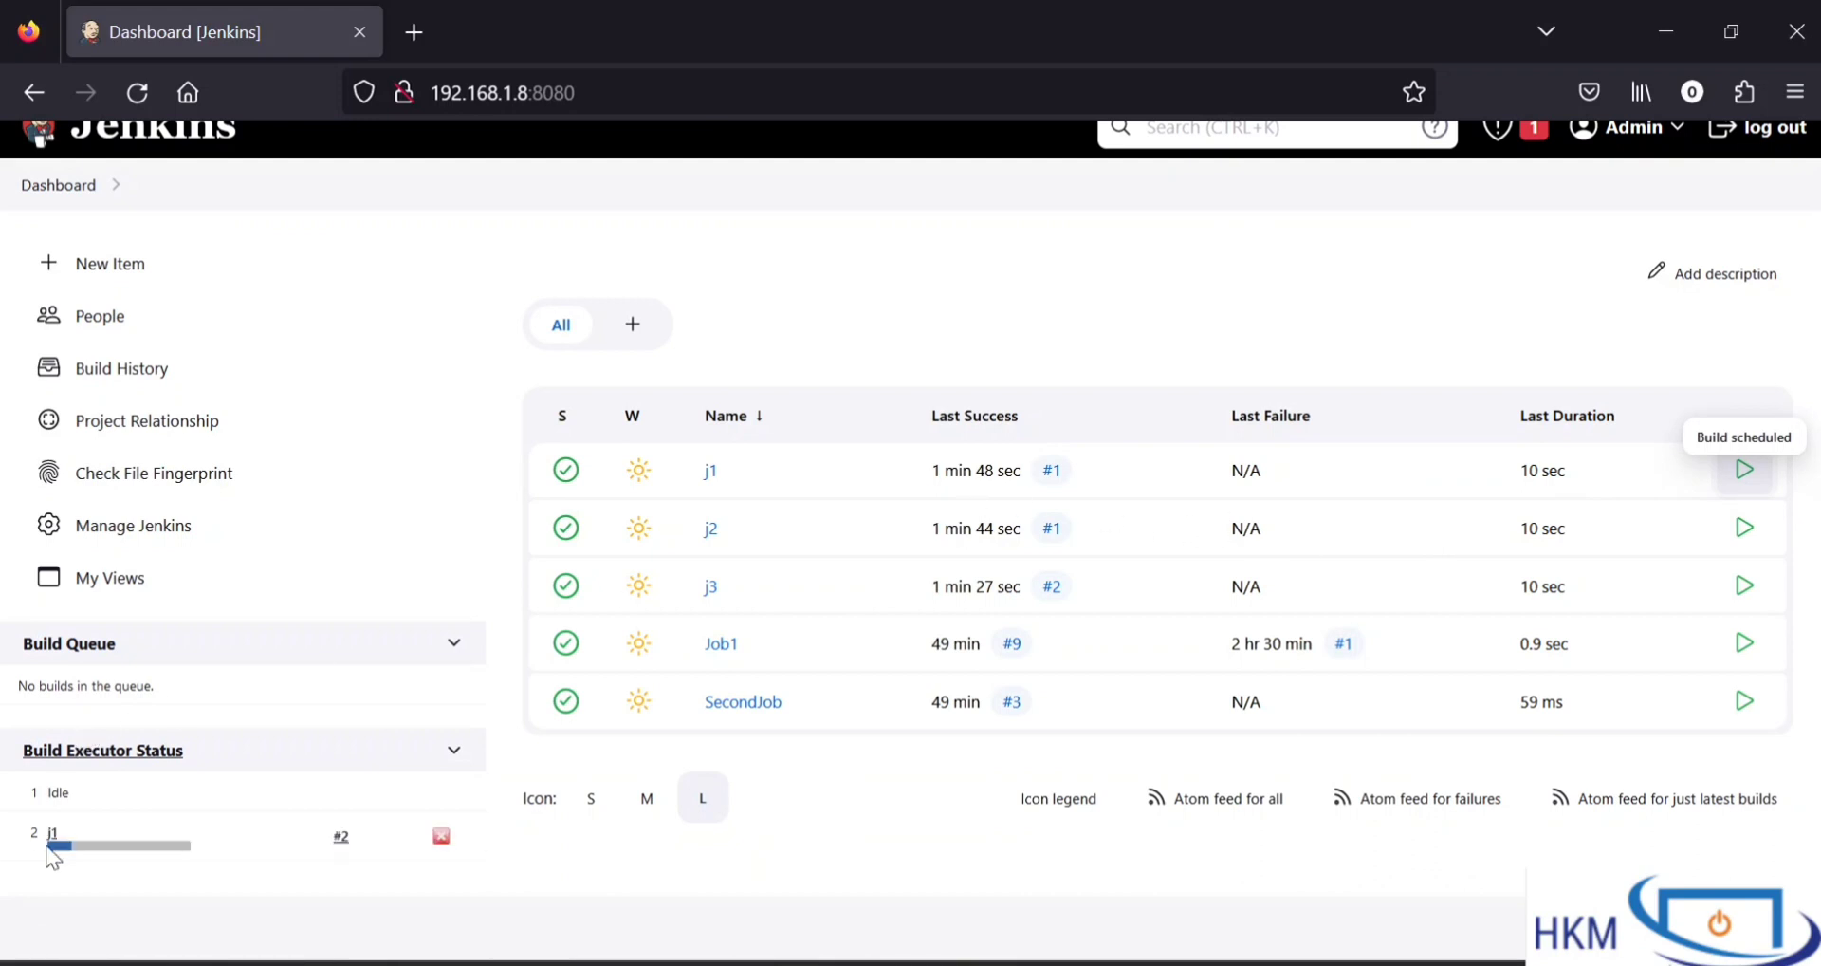
left_click(1745, 527)
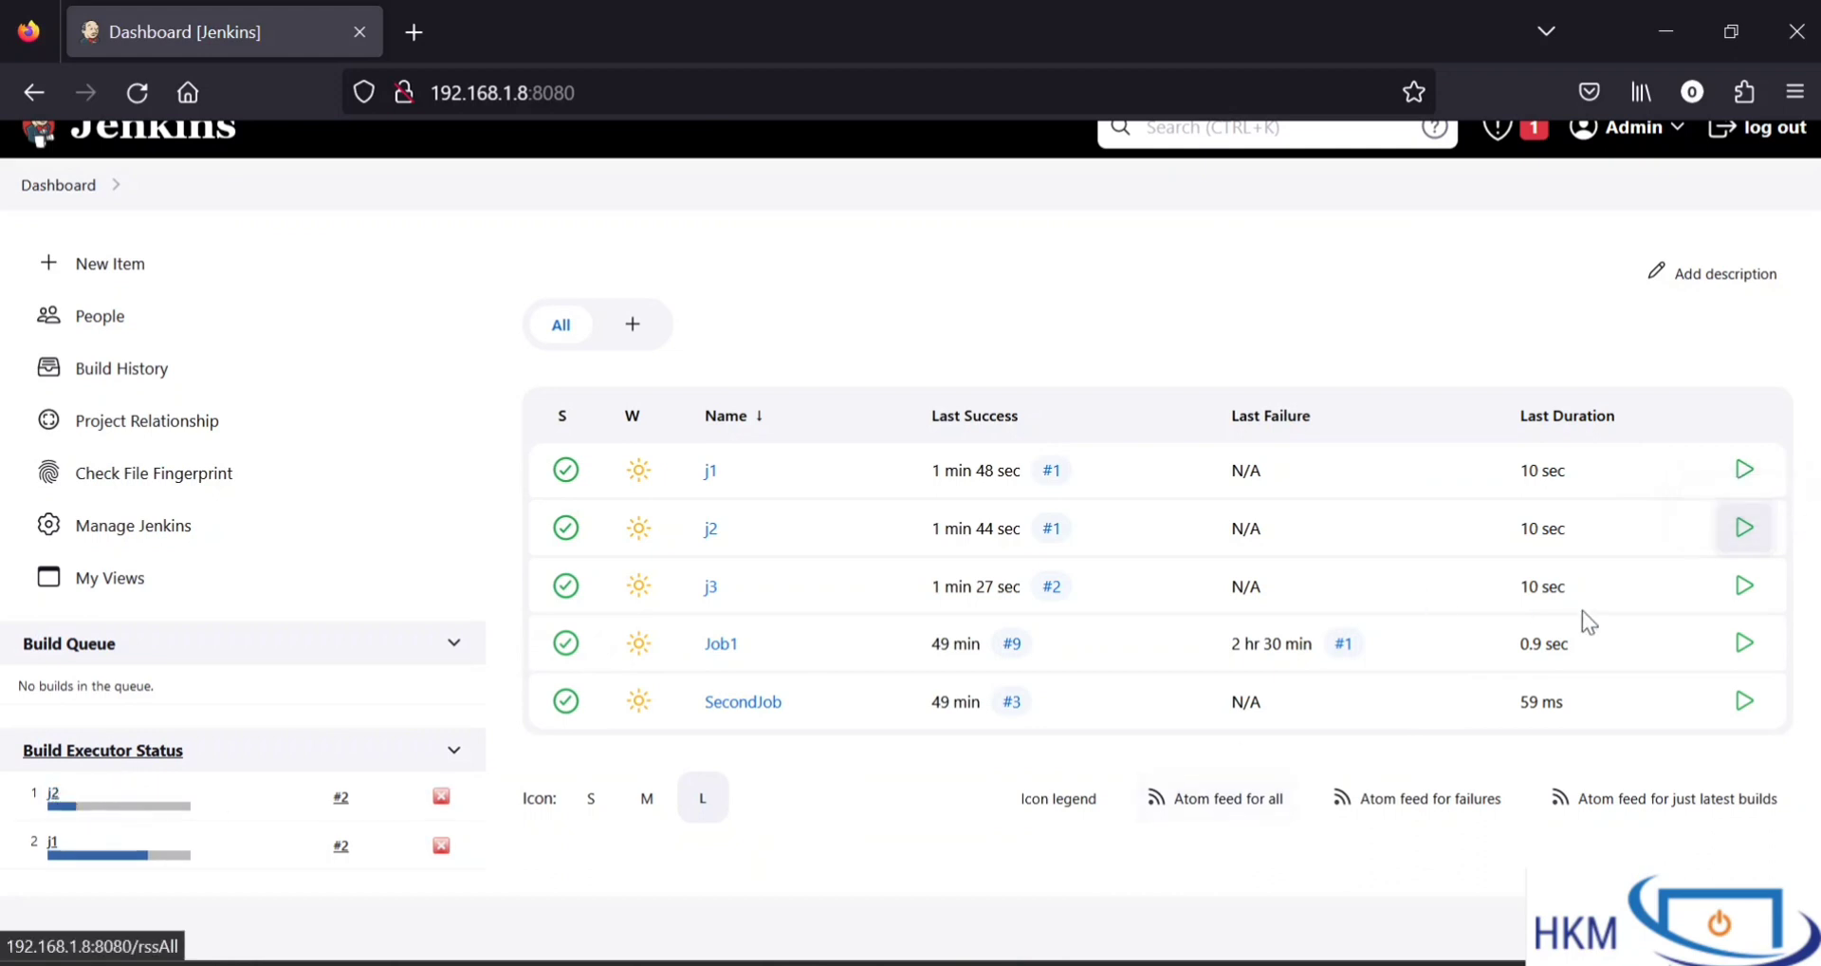
left_click(1746, 585)
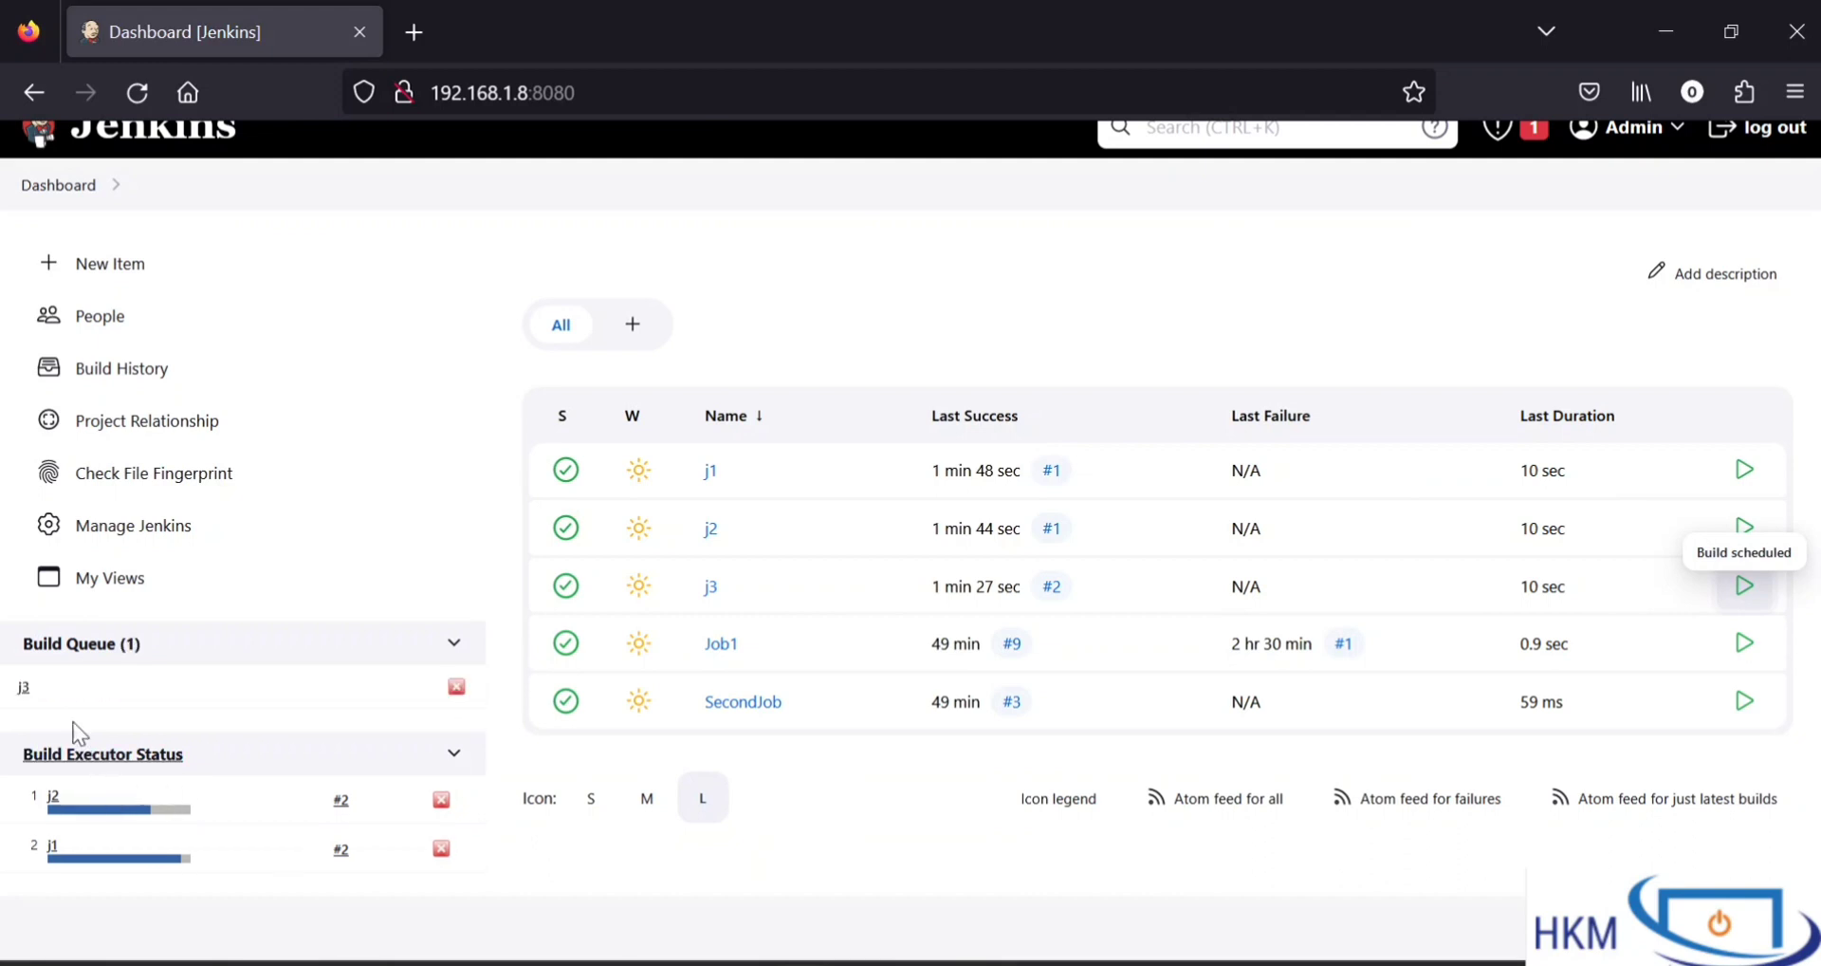
mouse_move(24, 687)
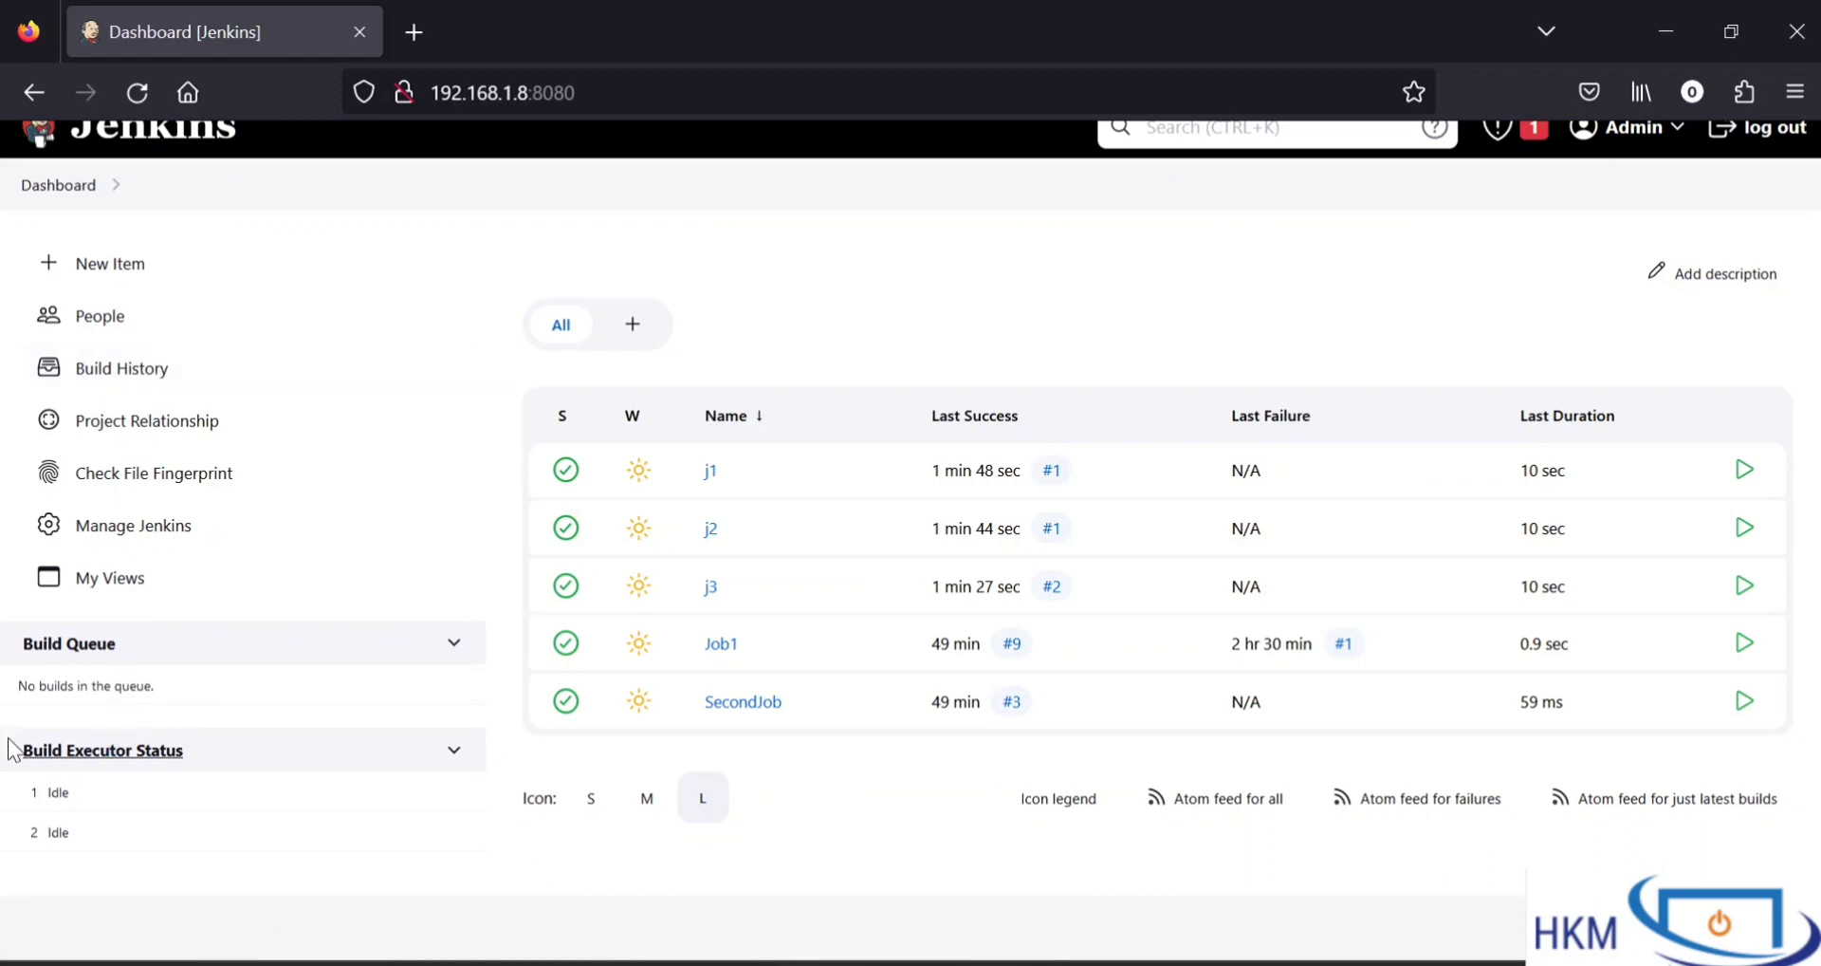
left_click_drag(15, 750, 188, 743)
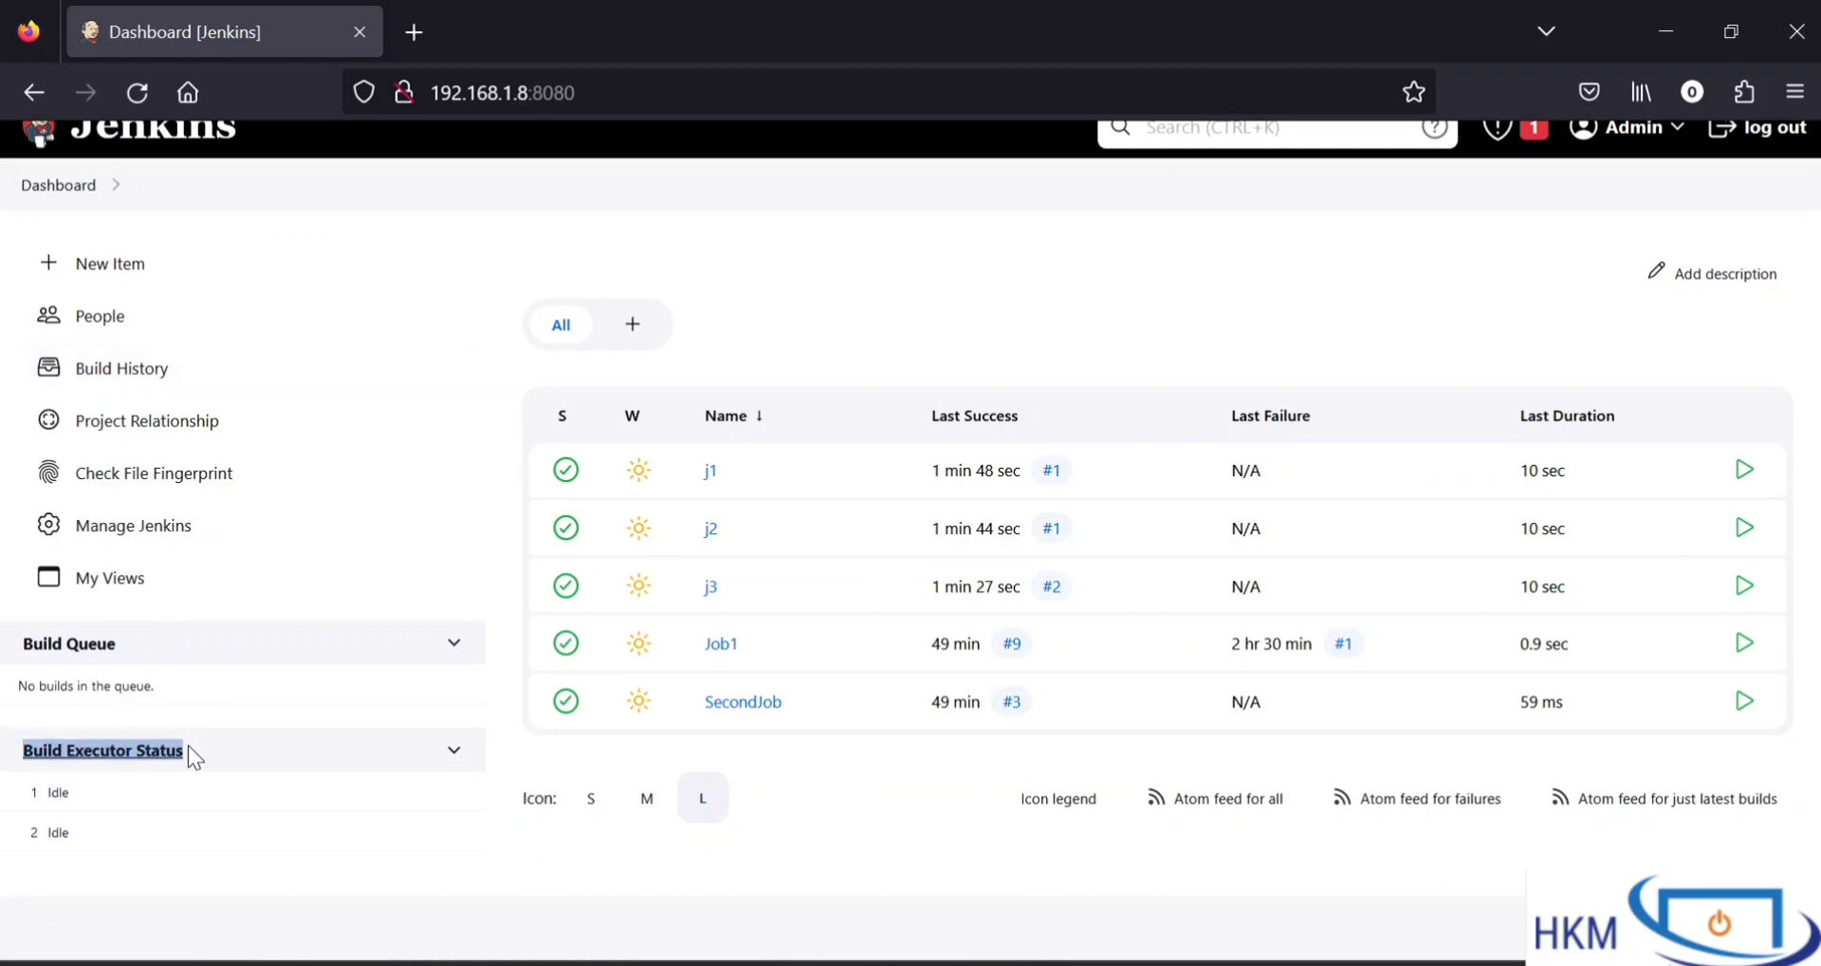
left_click(210, 832)
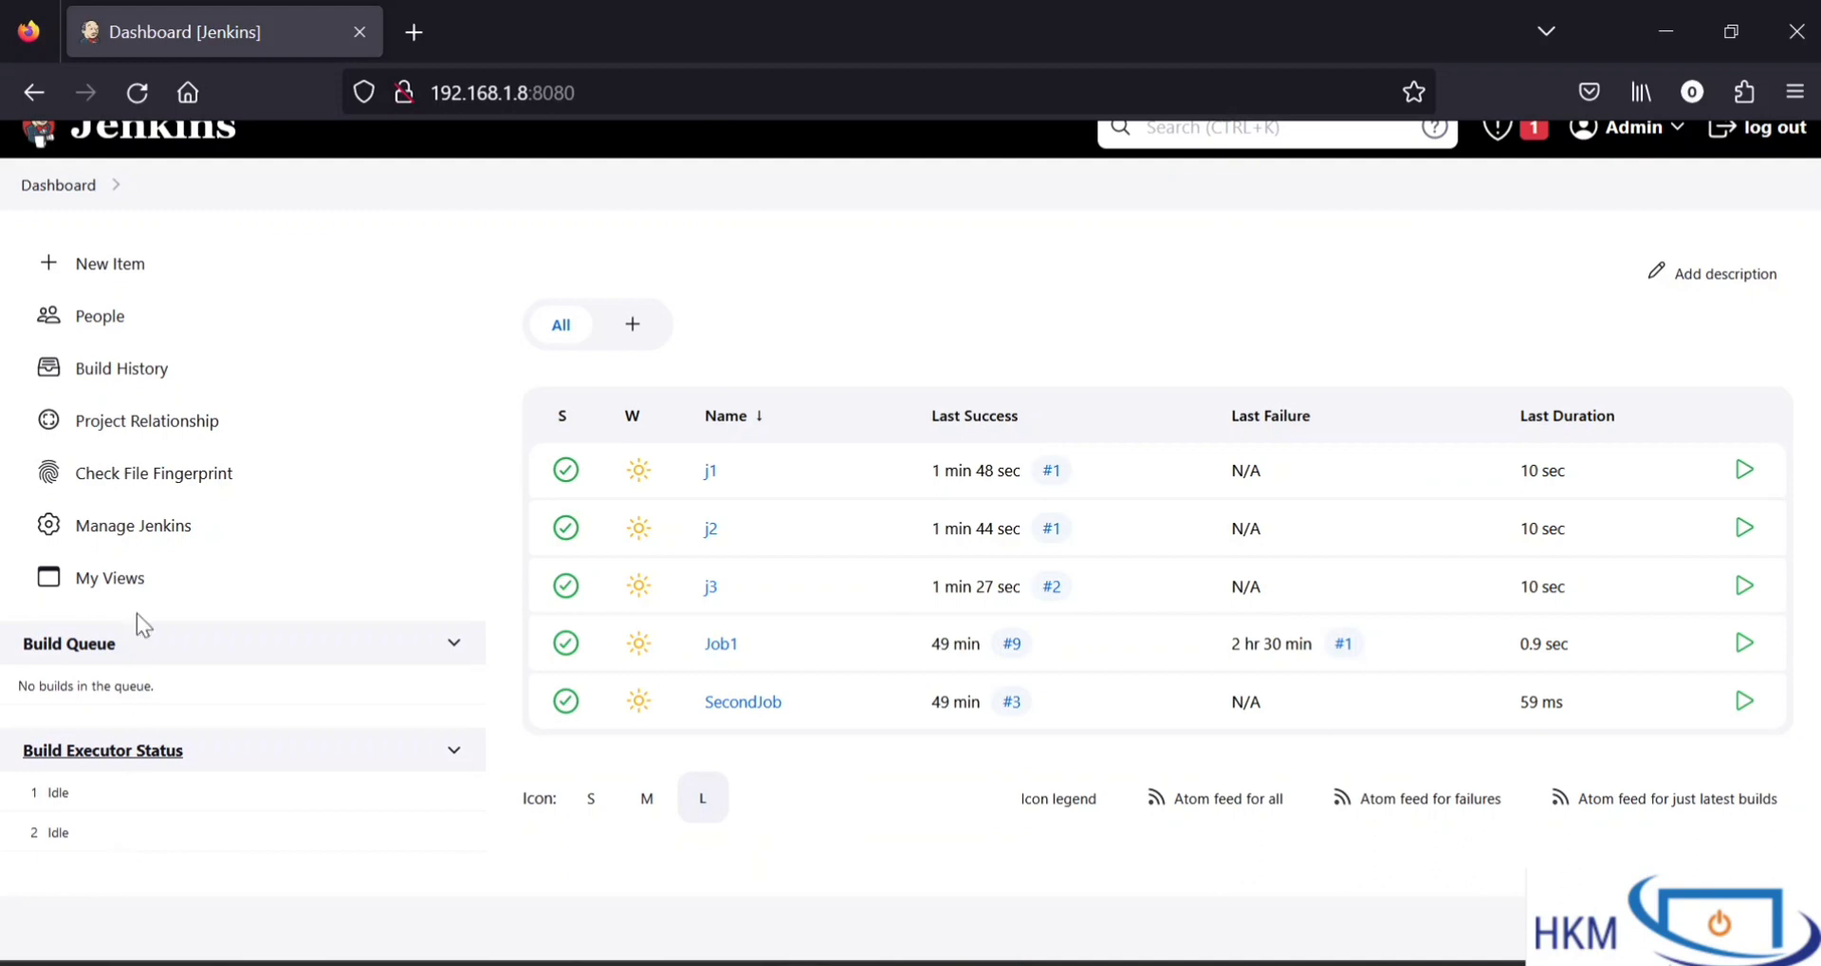
Open the Jenkins management page in a separate browser tab and go to the nodes and clouds overview.
right_click(118, 535)
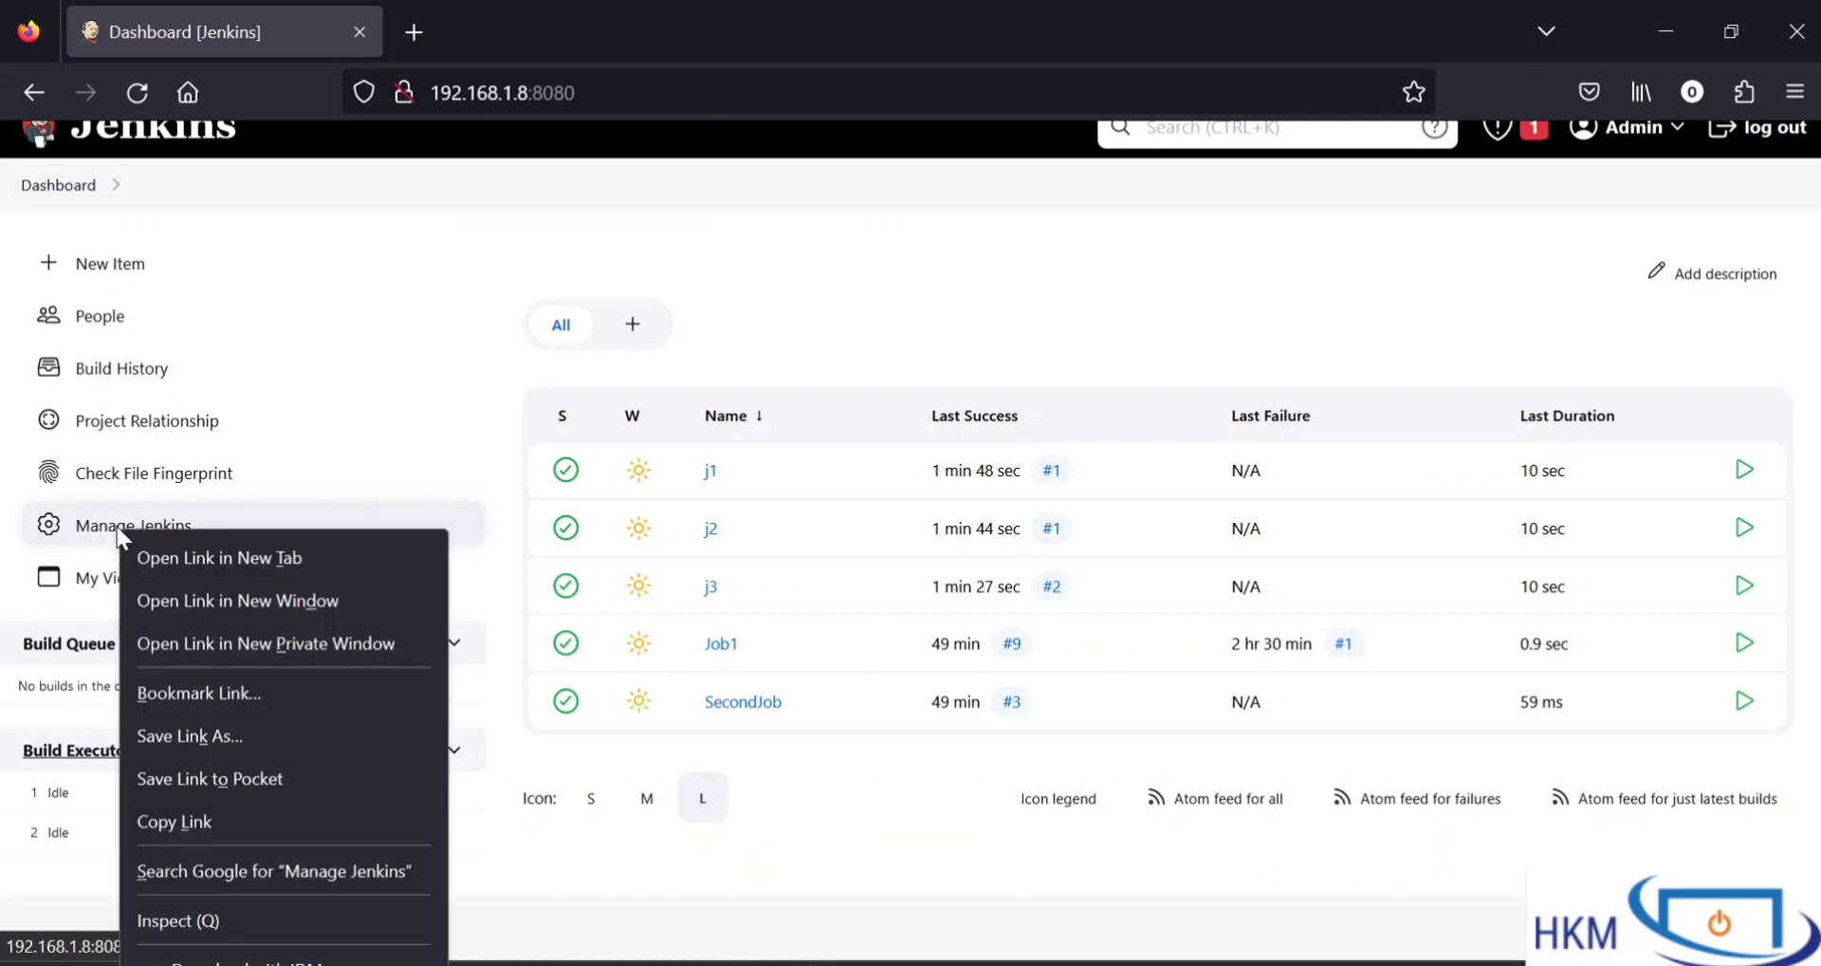
left_click(166, 556)
left_click(483, 41)
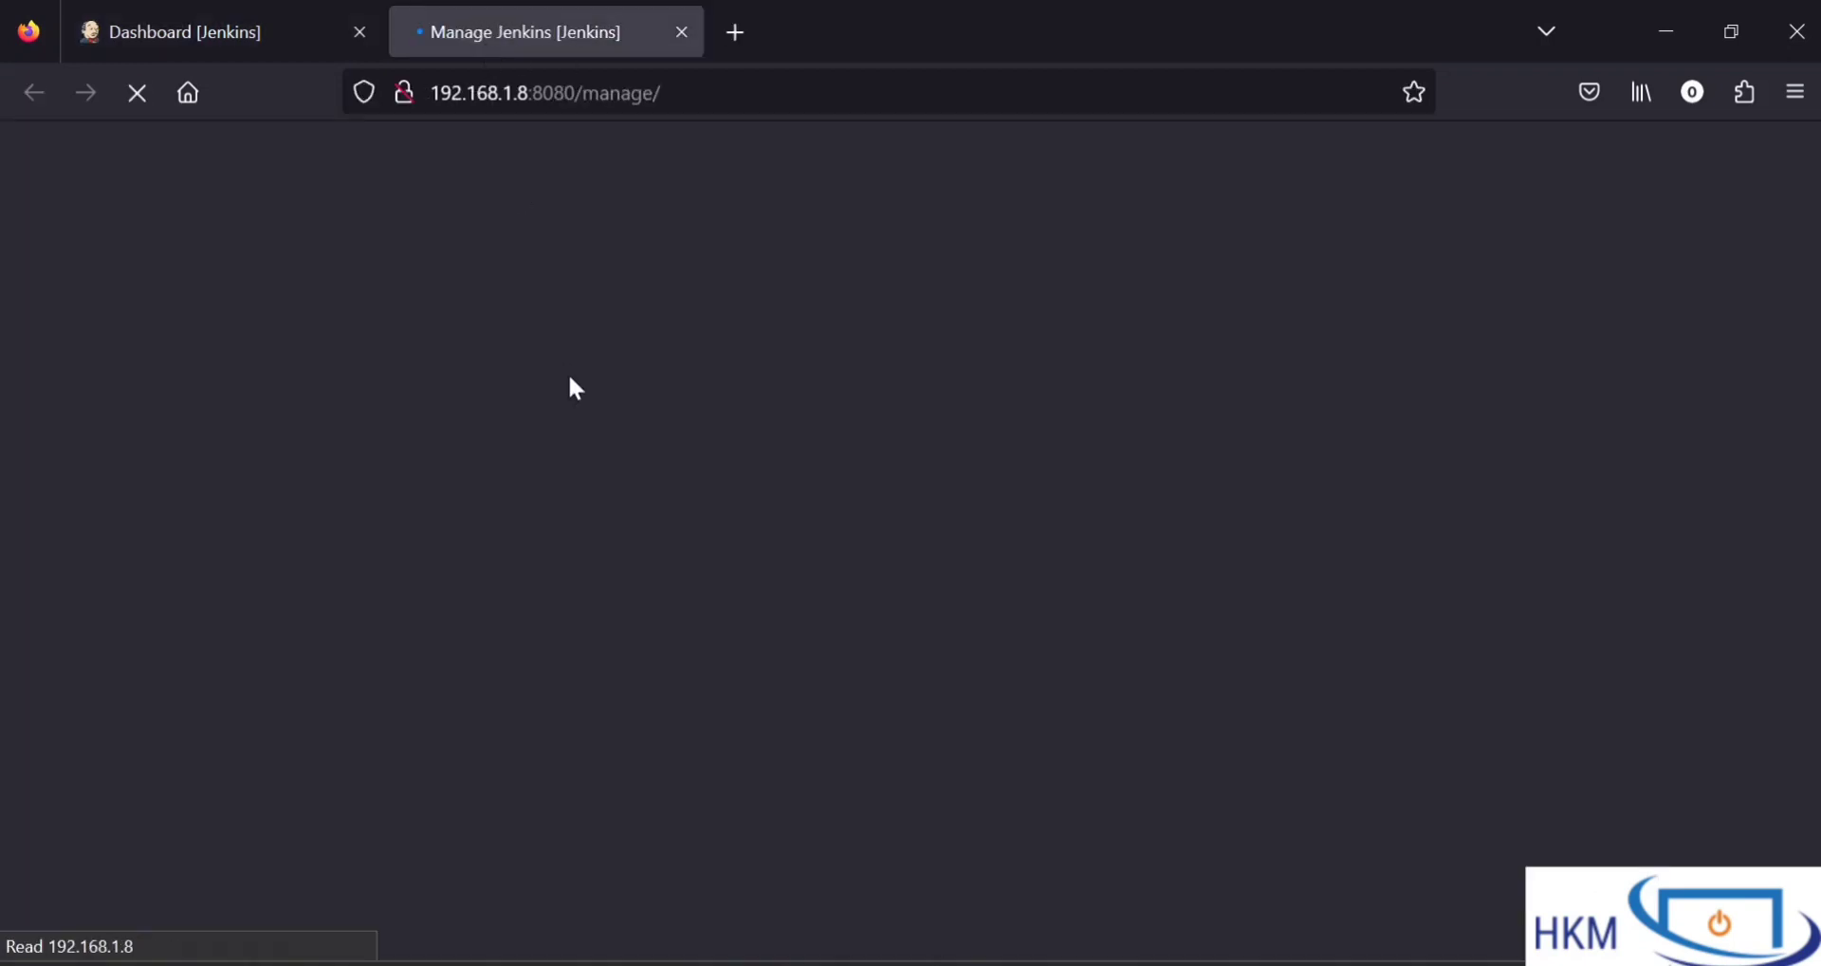
scroll(508, 490, "down", 1)
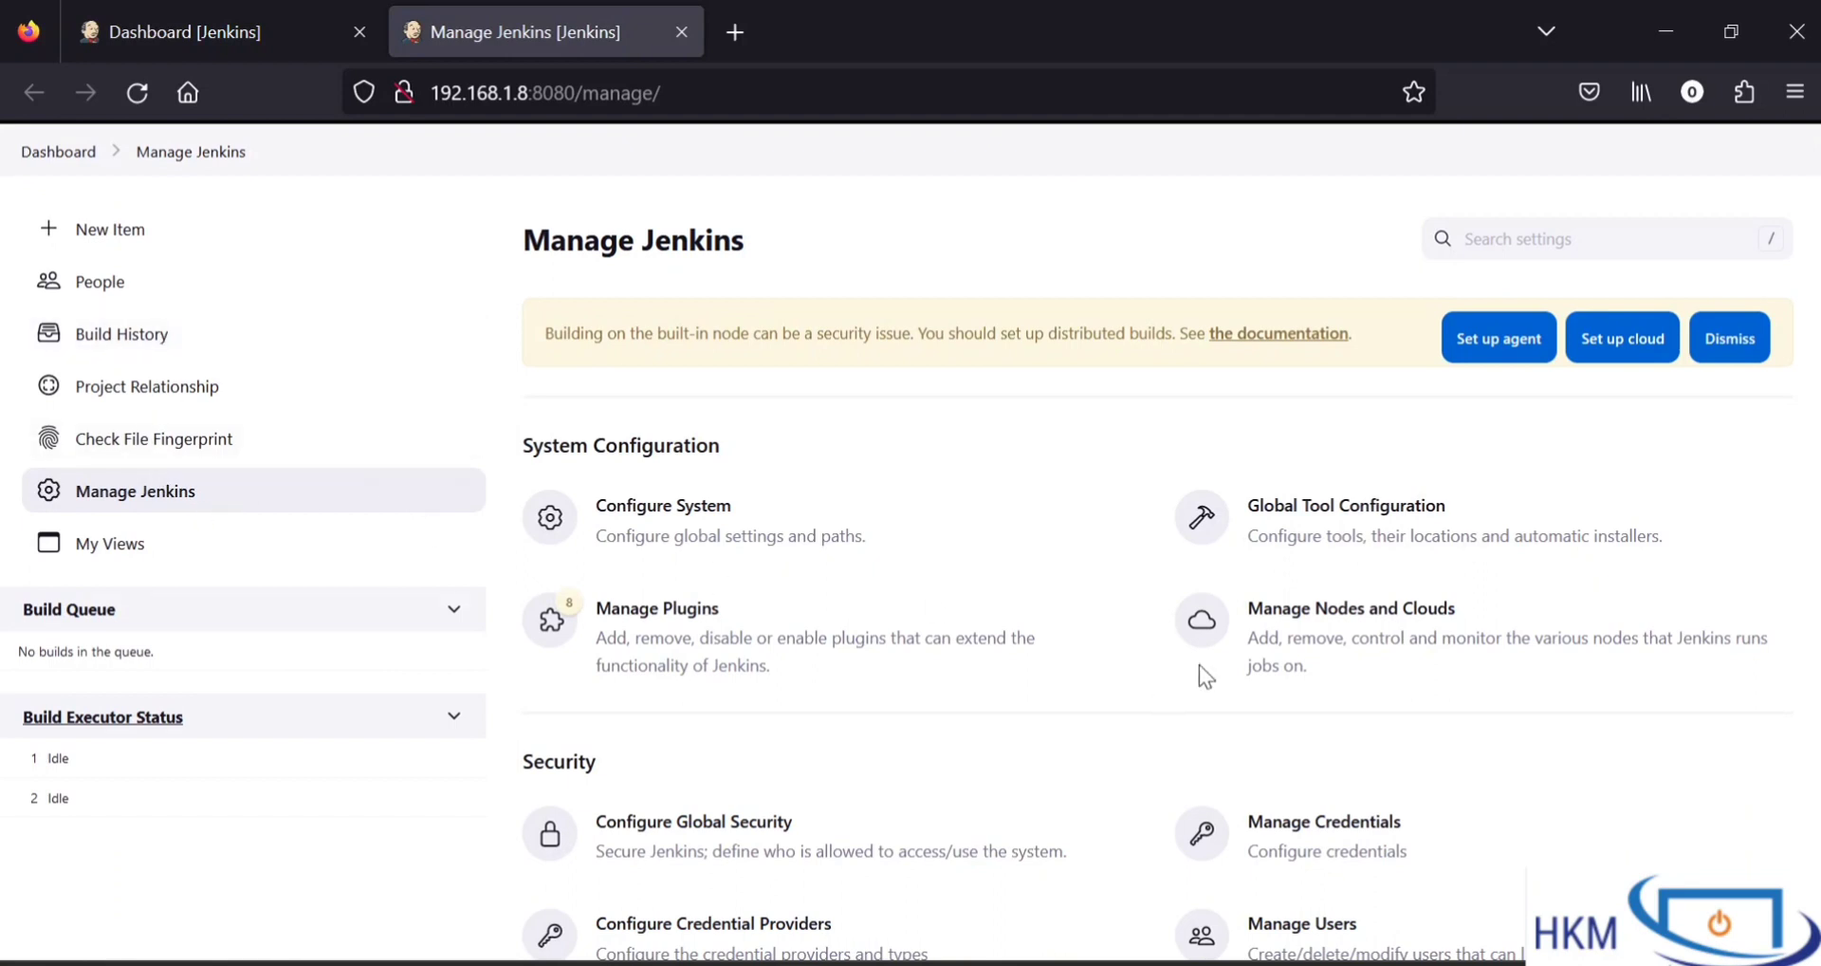
left_click(1372, 626)
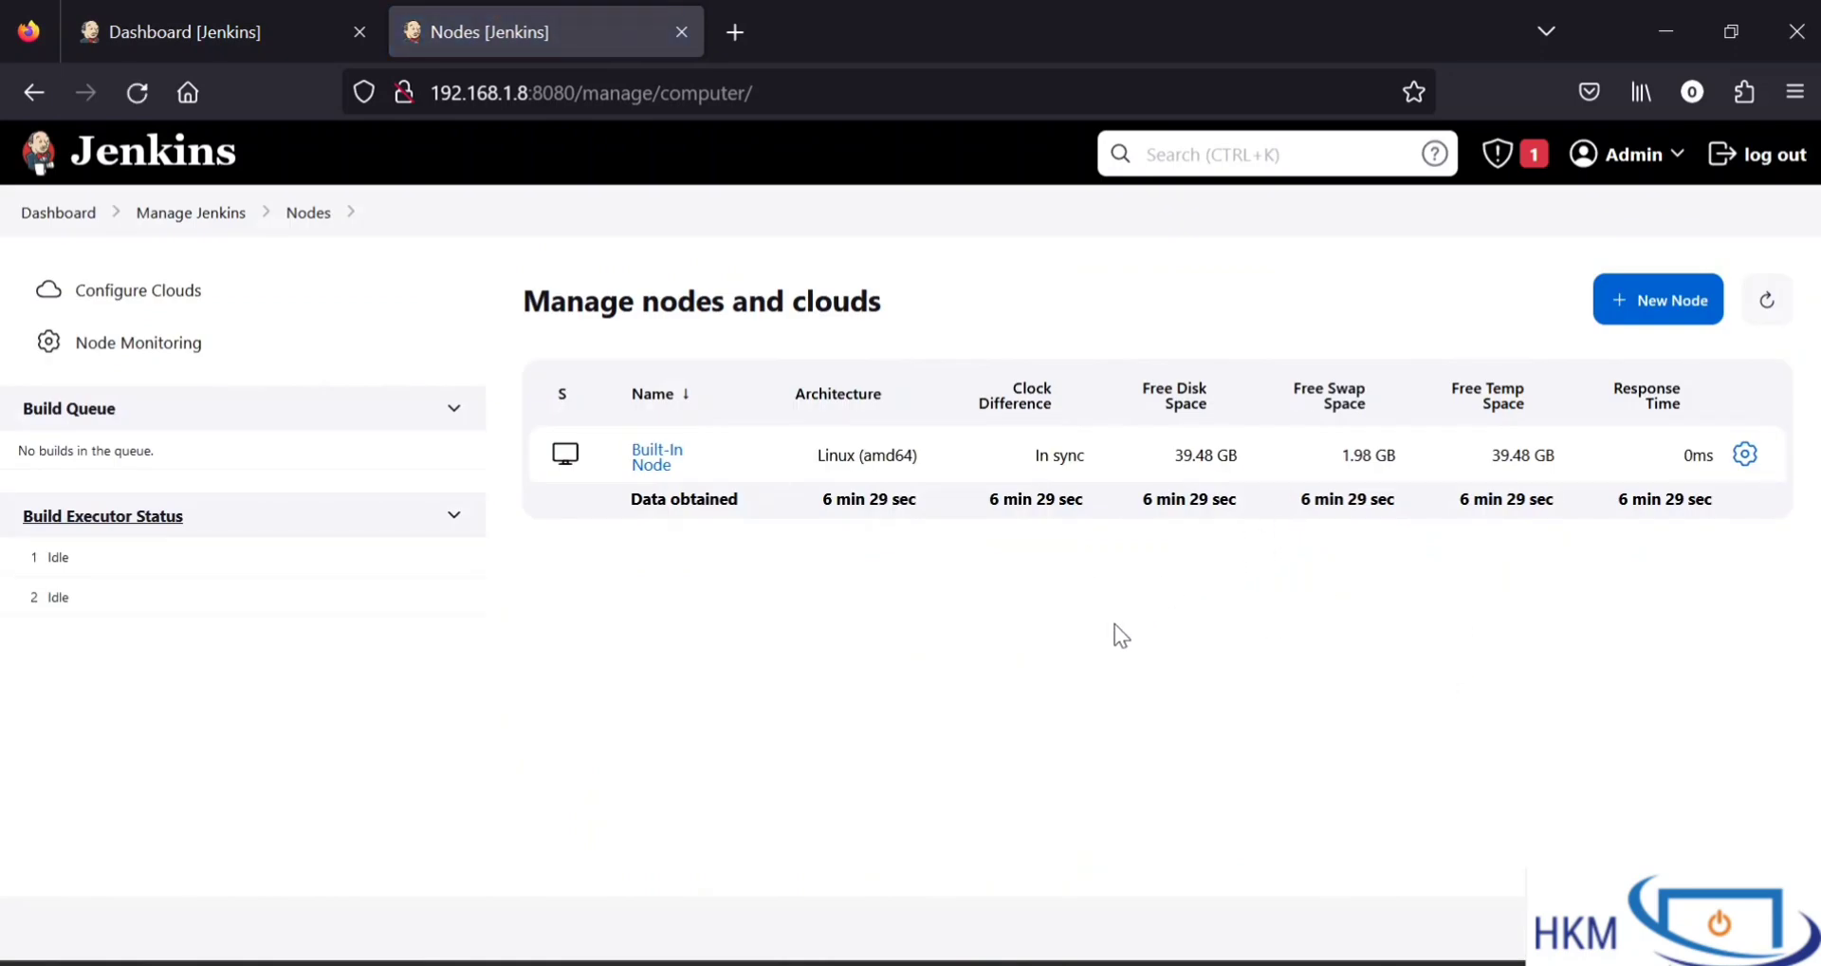
left_click_drag(630, 301, 993, 268)
left_click(993, 268)
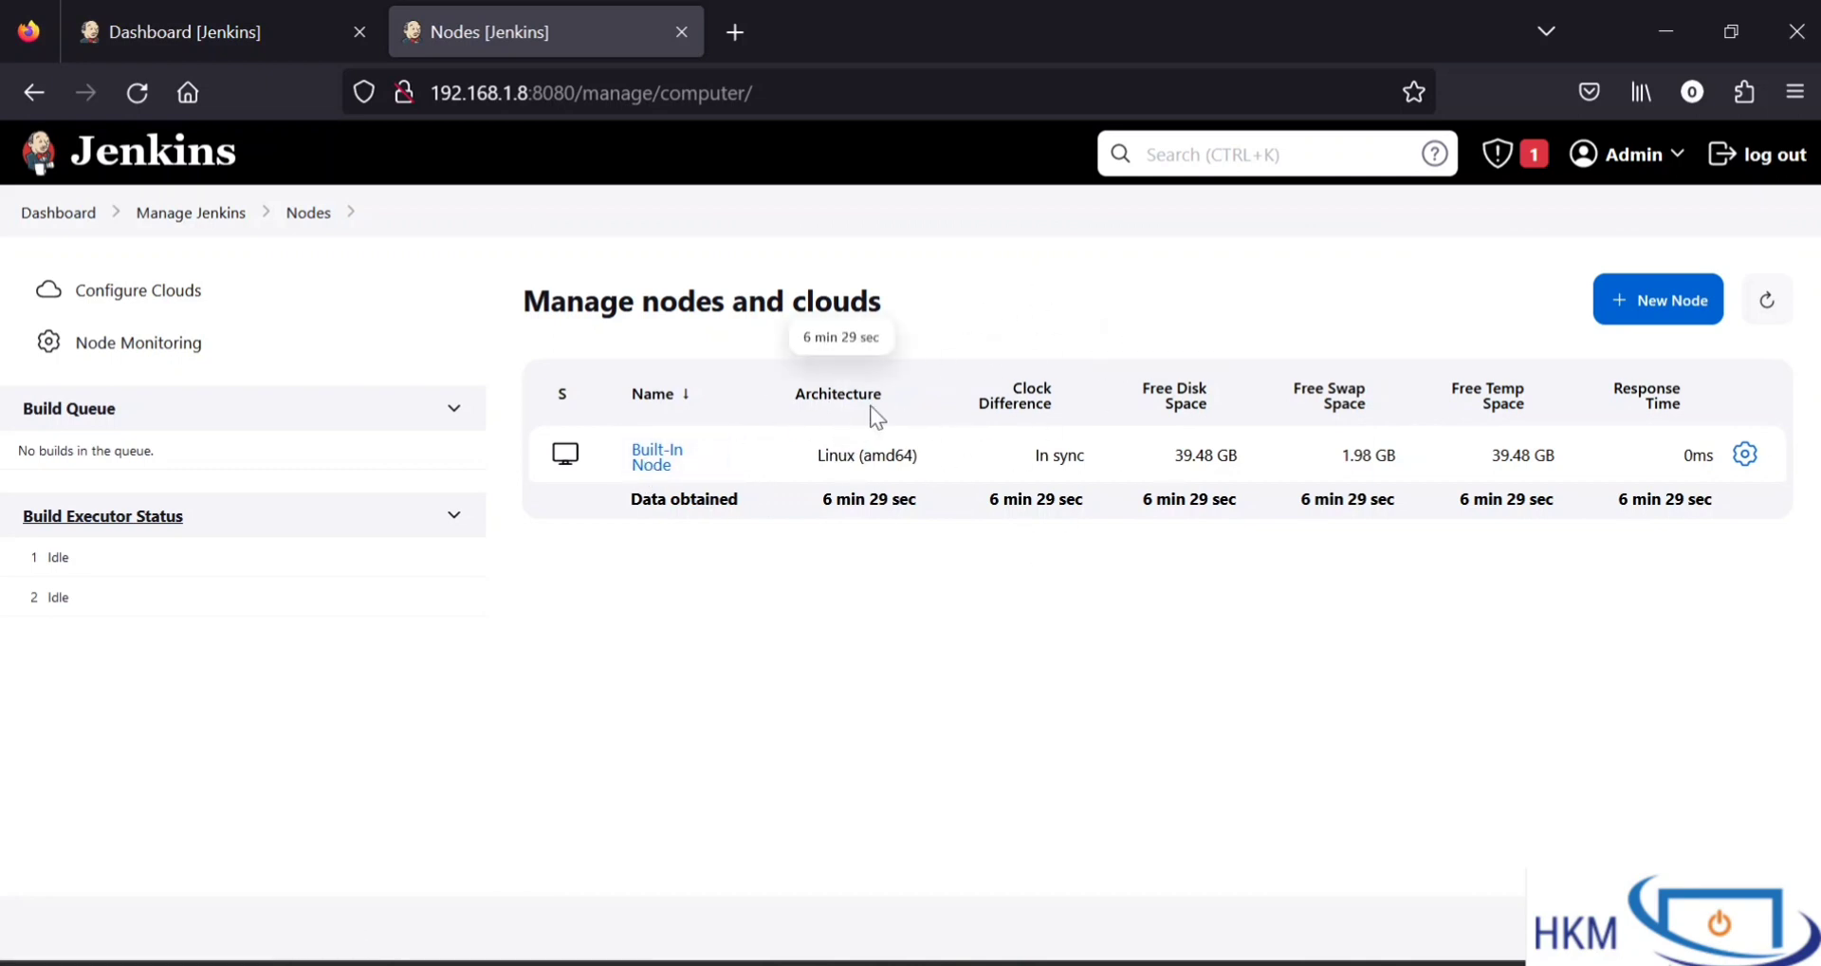
Set the Built-In Node's number of executors to 1 and save the configuration.
left_click(655, 465)
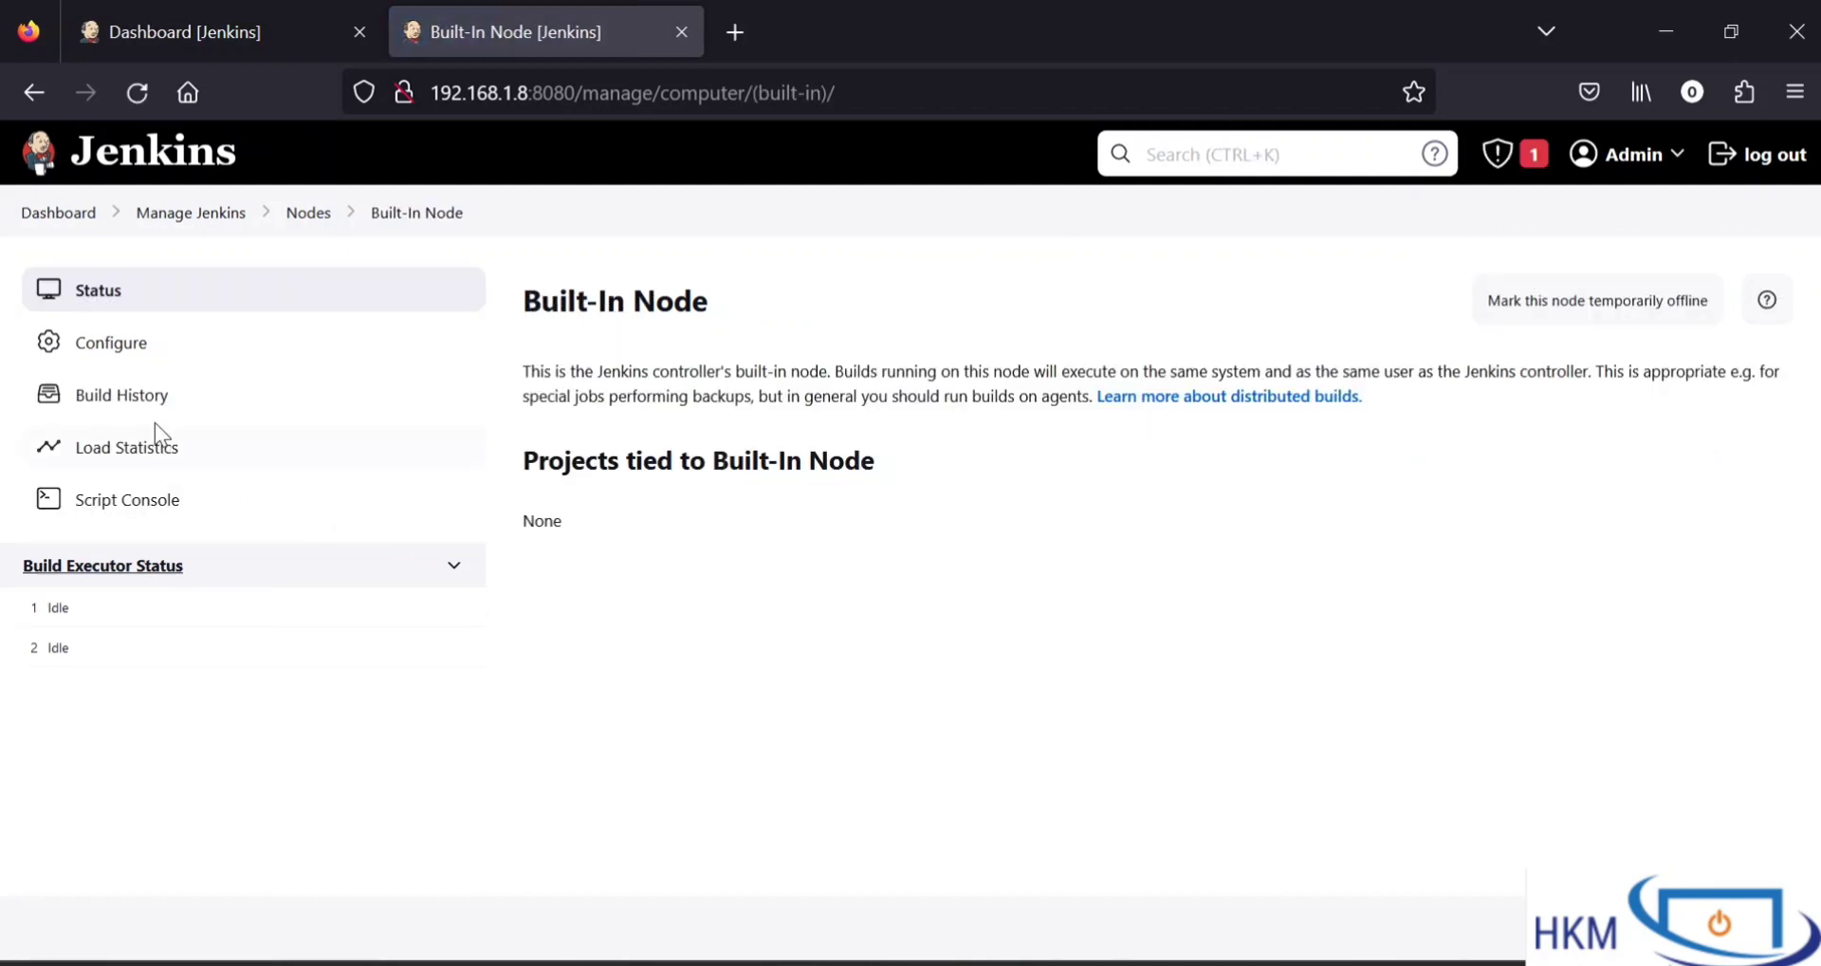
left_click(104, 346)
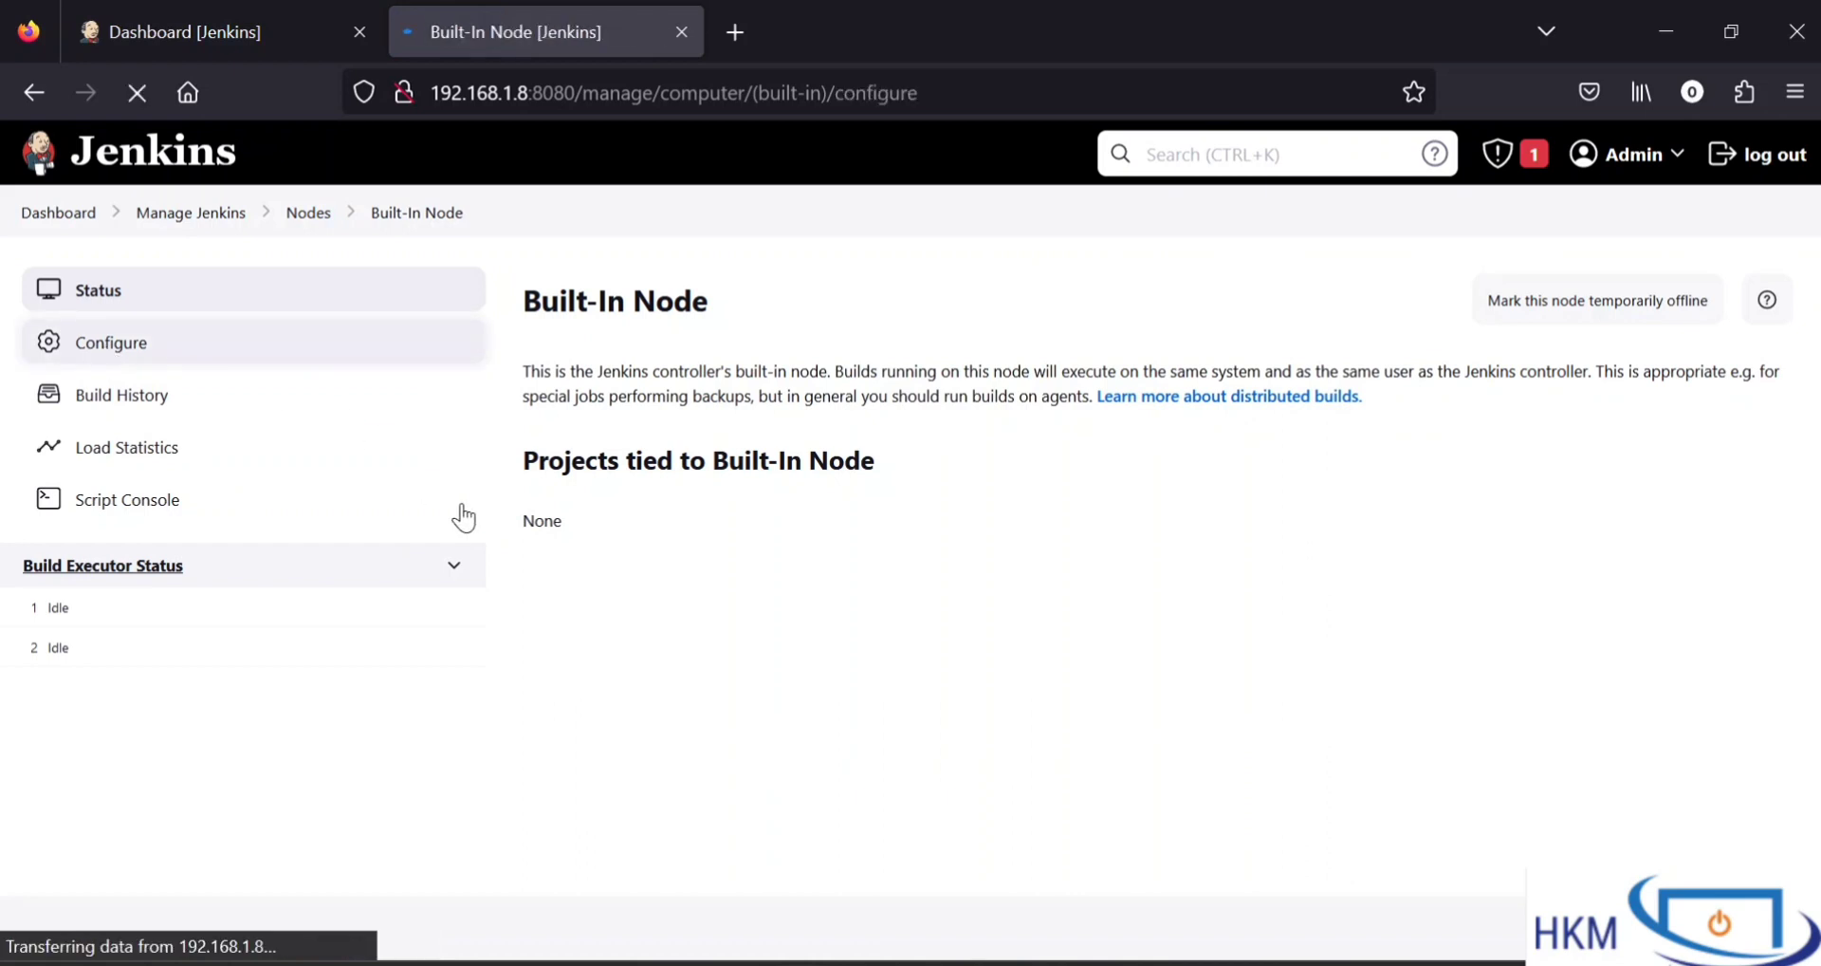
left_click_drag(612, 342, 438, 339)
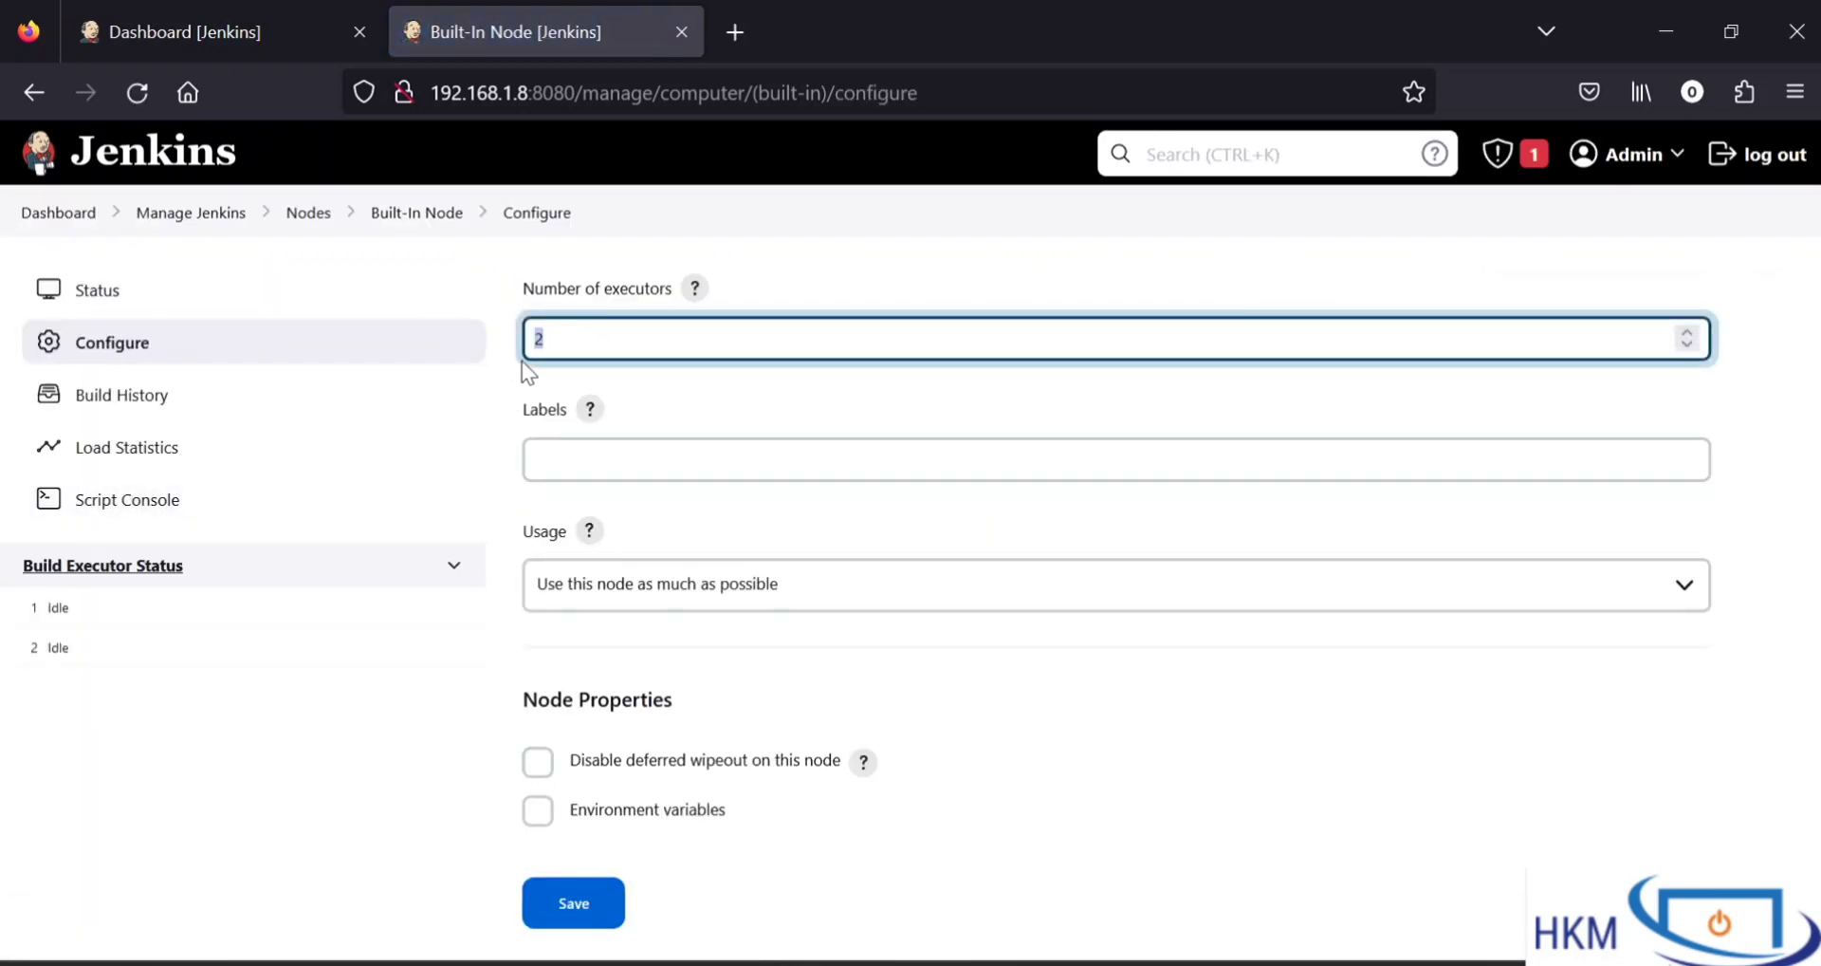
type("1")
left_click(594, 902)
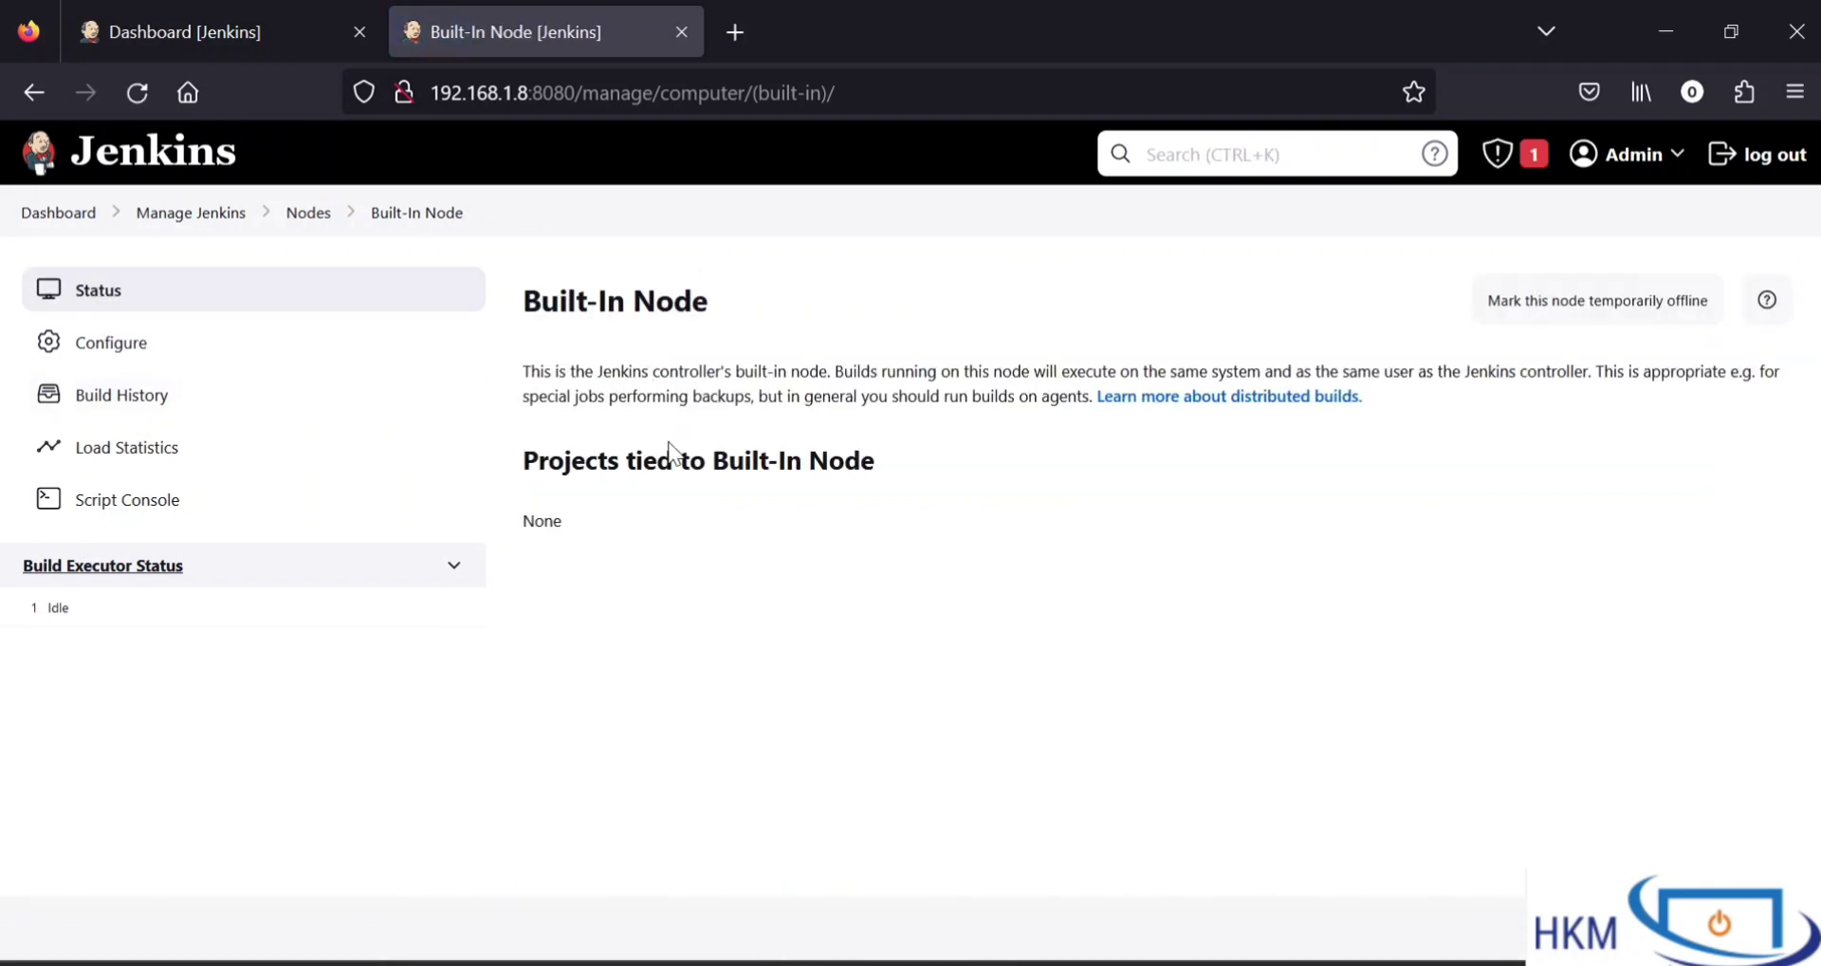
Reload the dashboard, check the executor list, and start builds of jobs j1, j2 and j3.
left_click(155, 28)
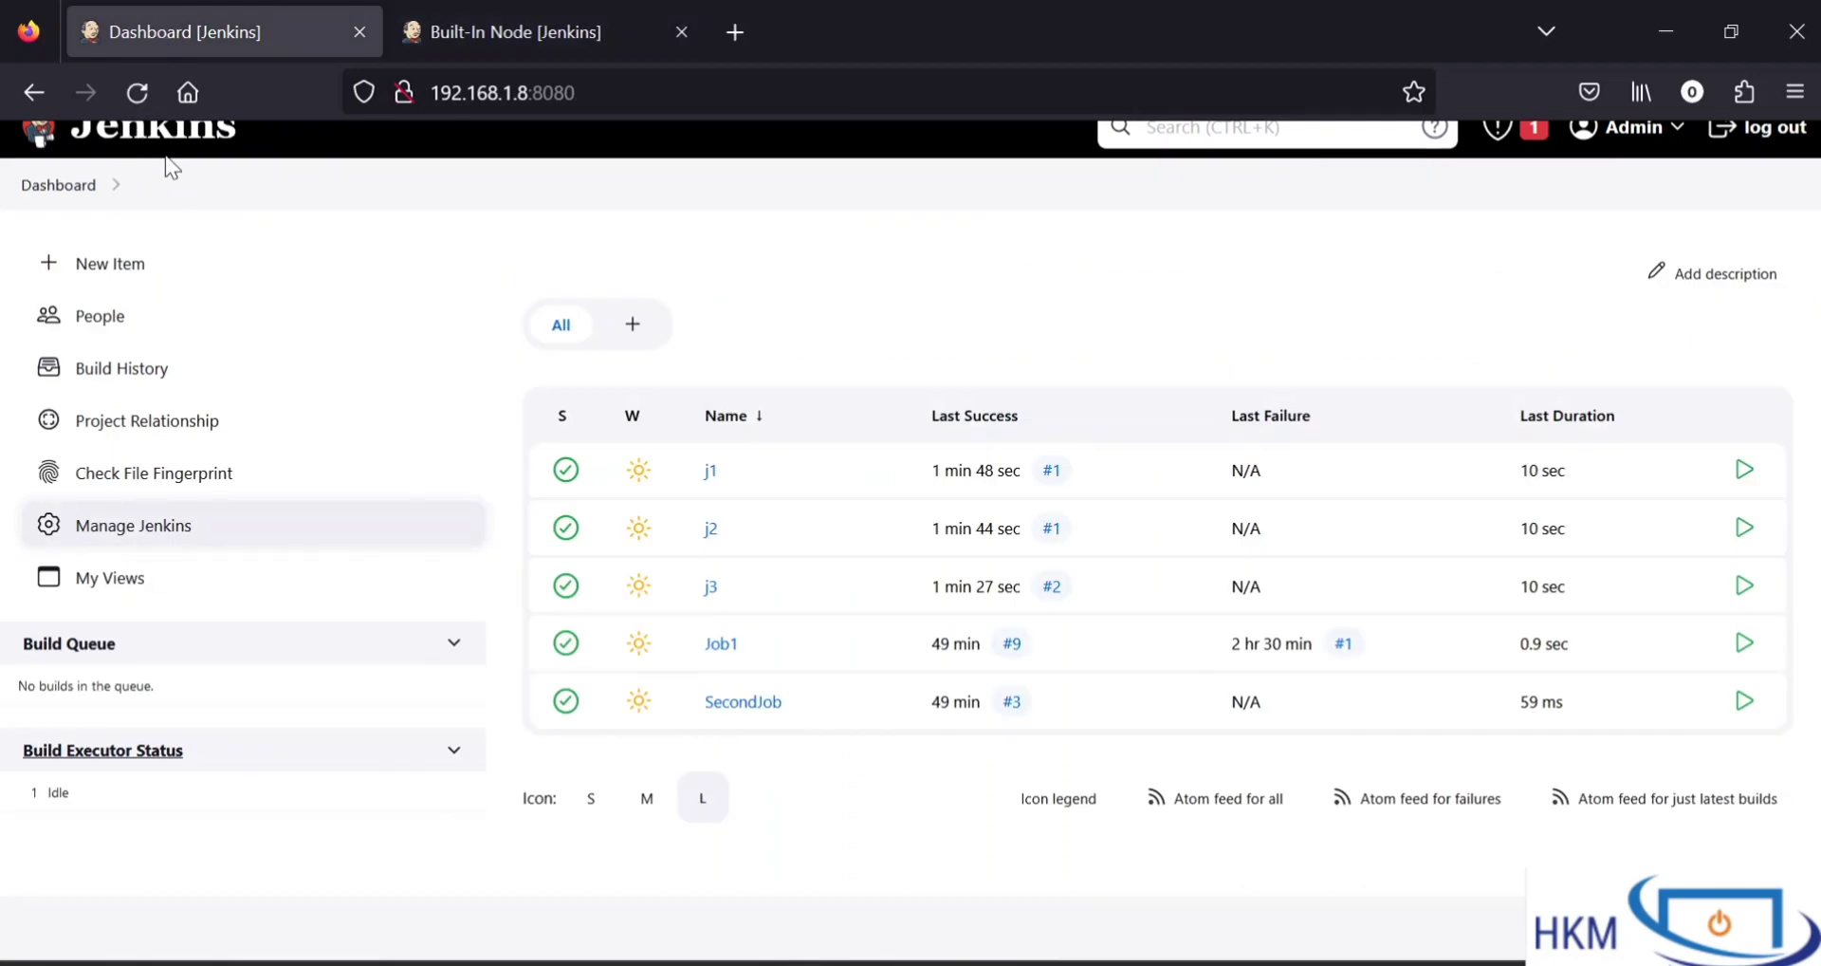
left_click(136, 92)
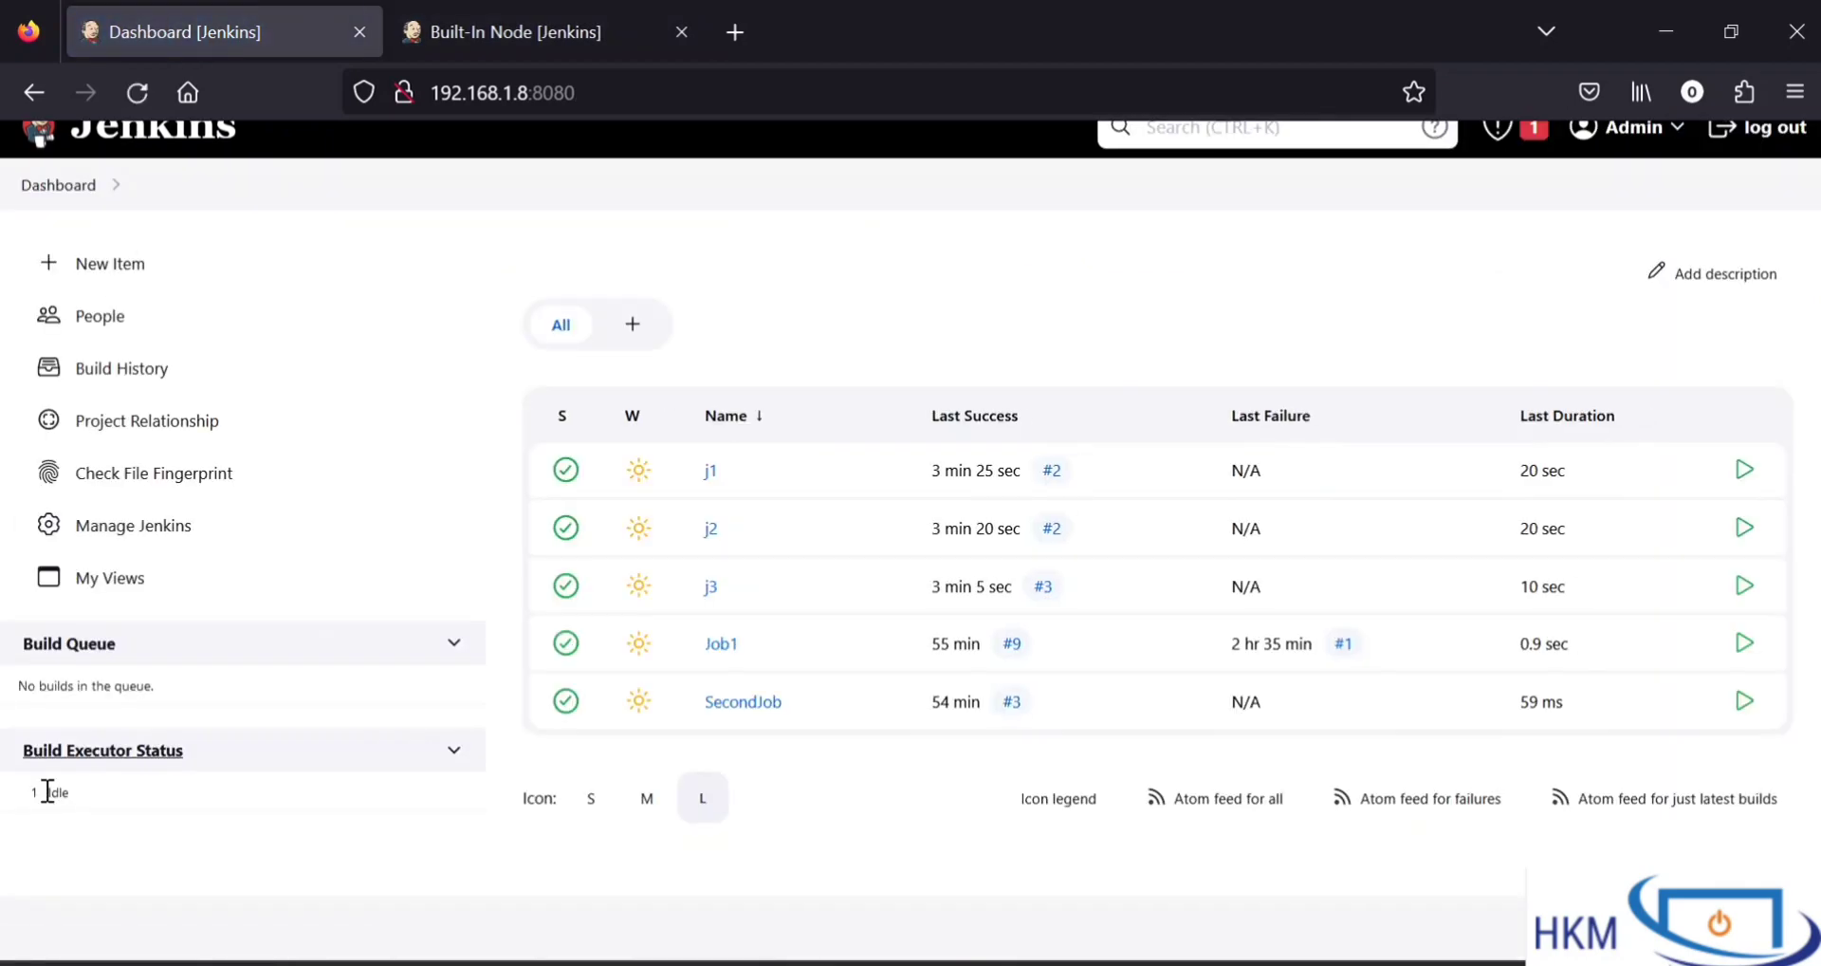
left_click_drag(26, 790, 84, 794)
left_click(90, 803)
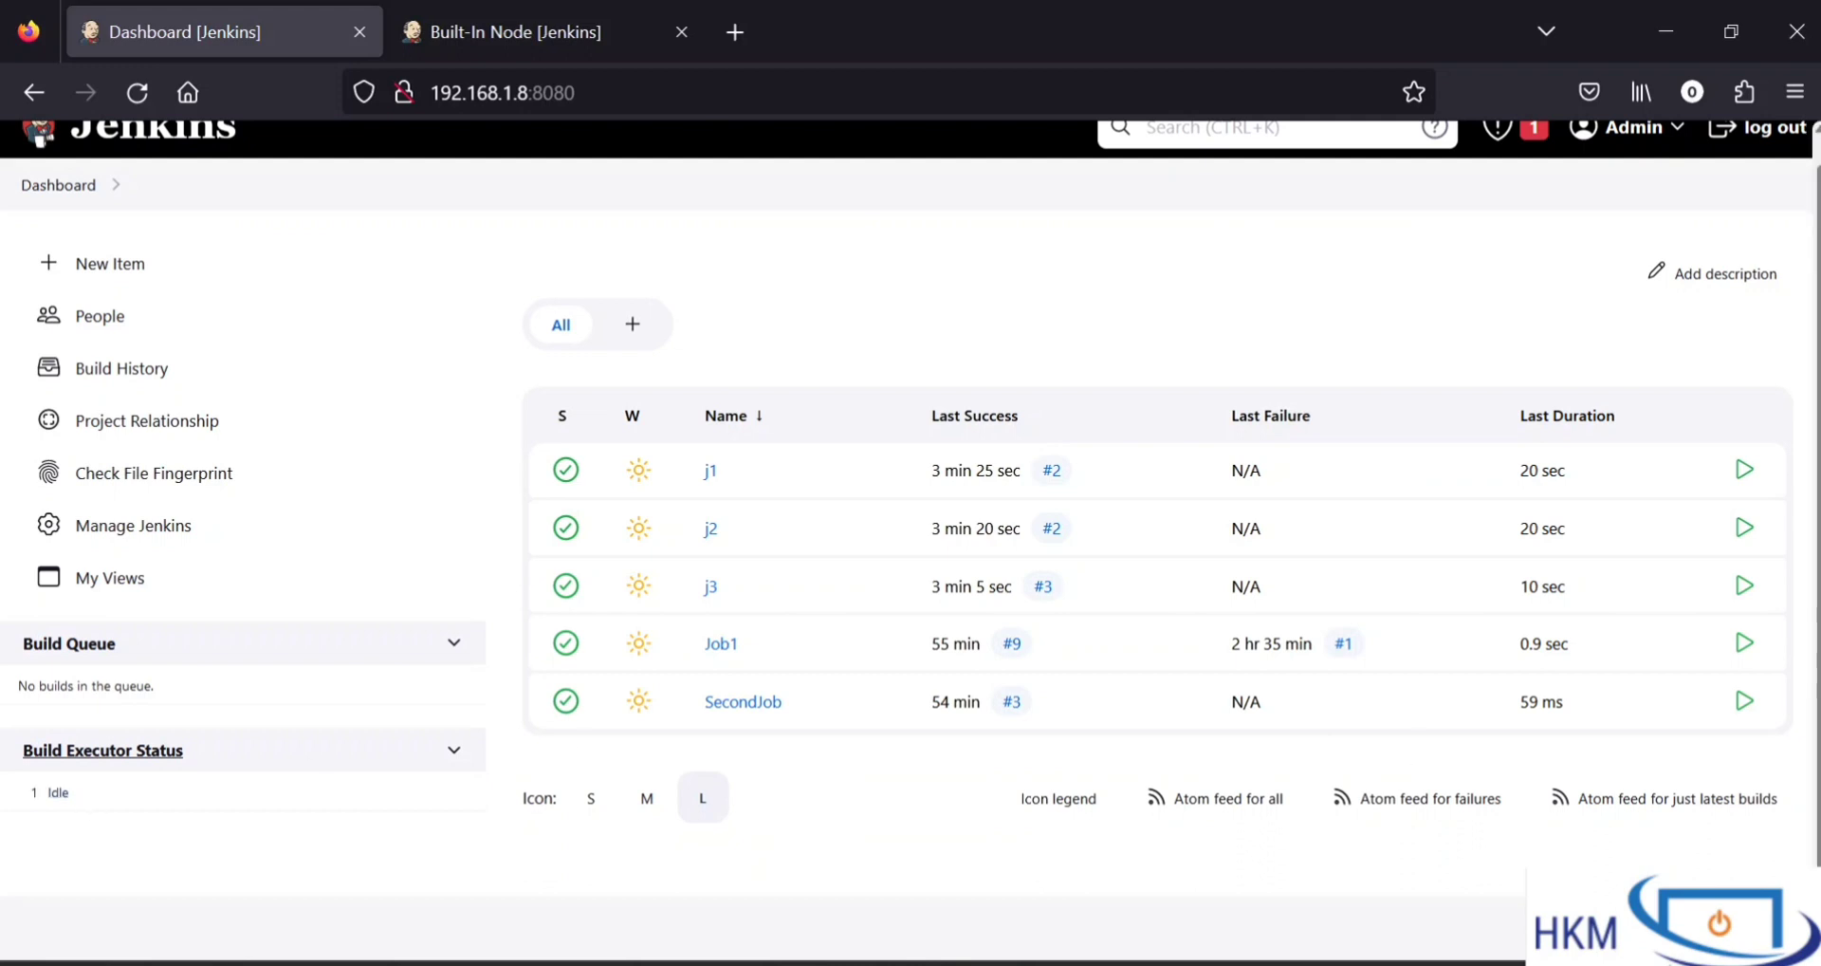
left_click(1741, 471)
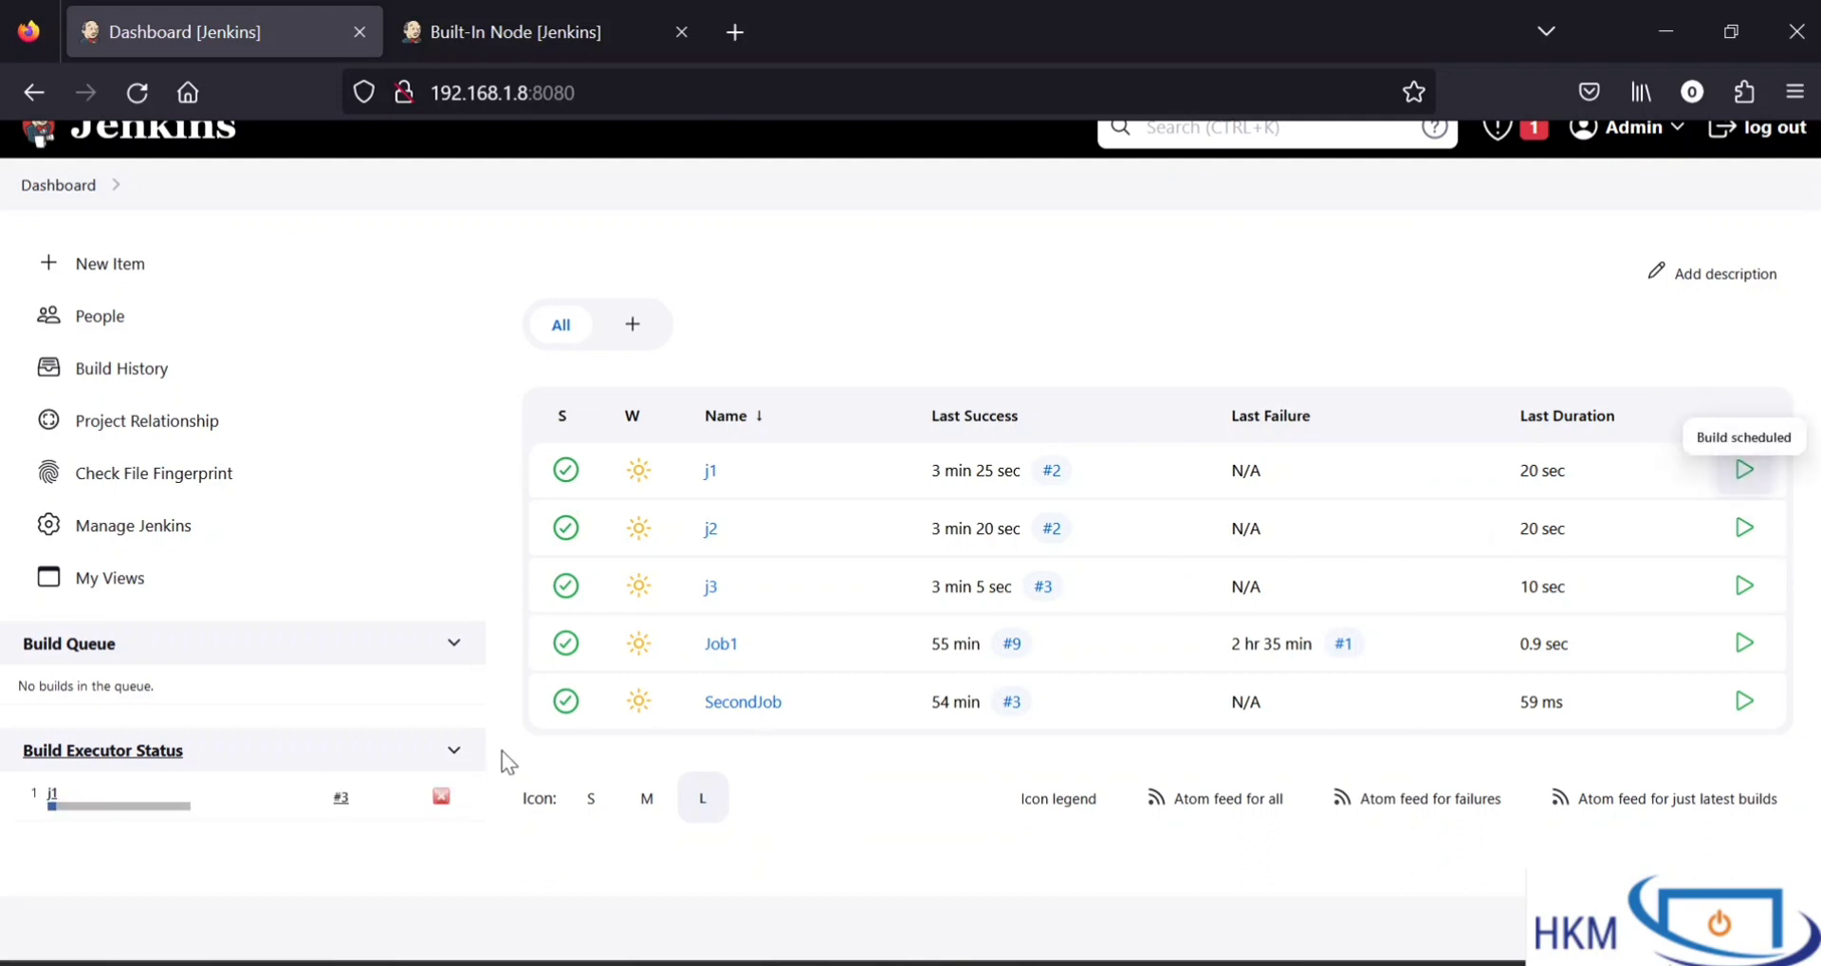
left_click(1745, 529)
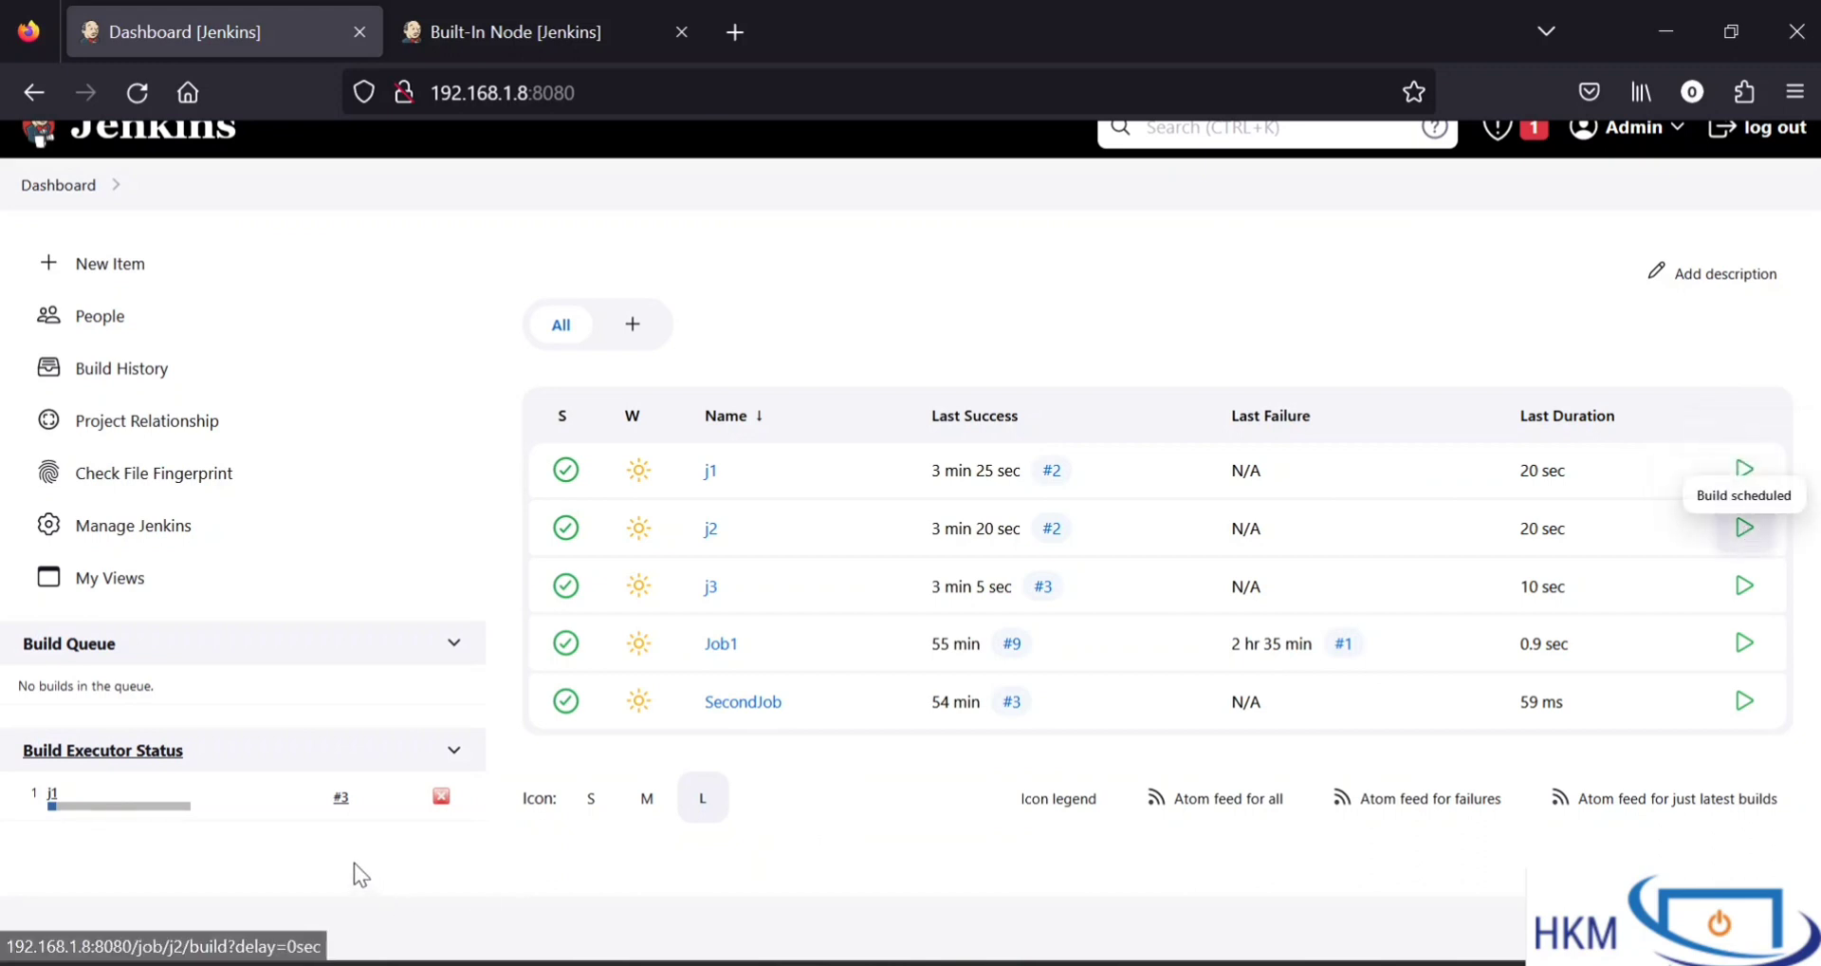
left_click(1742, 588)
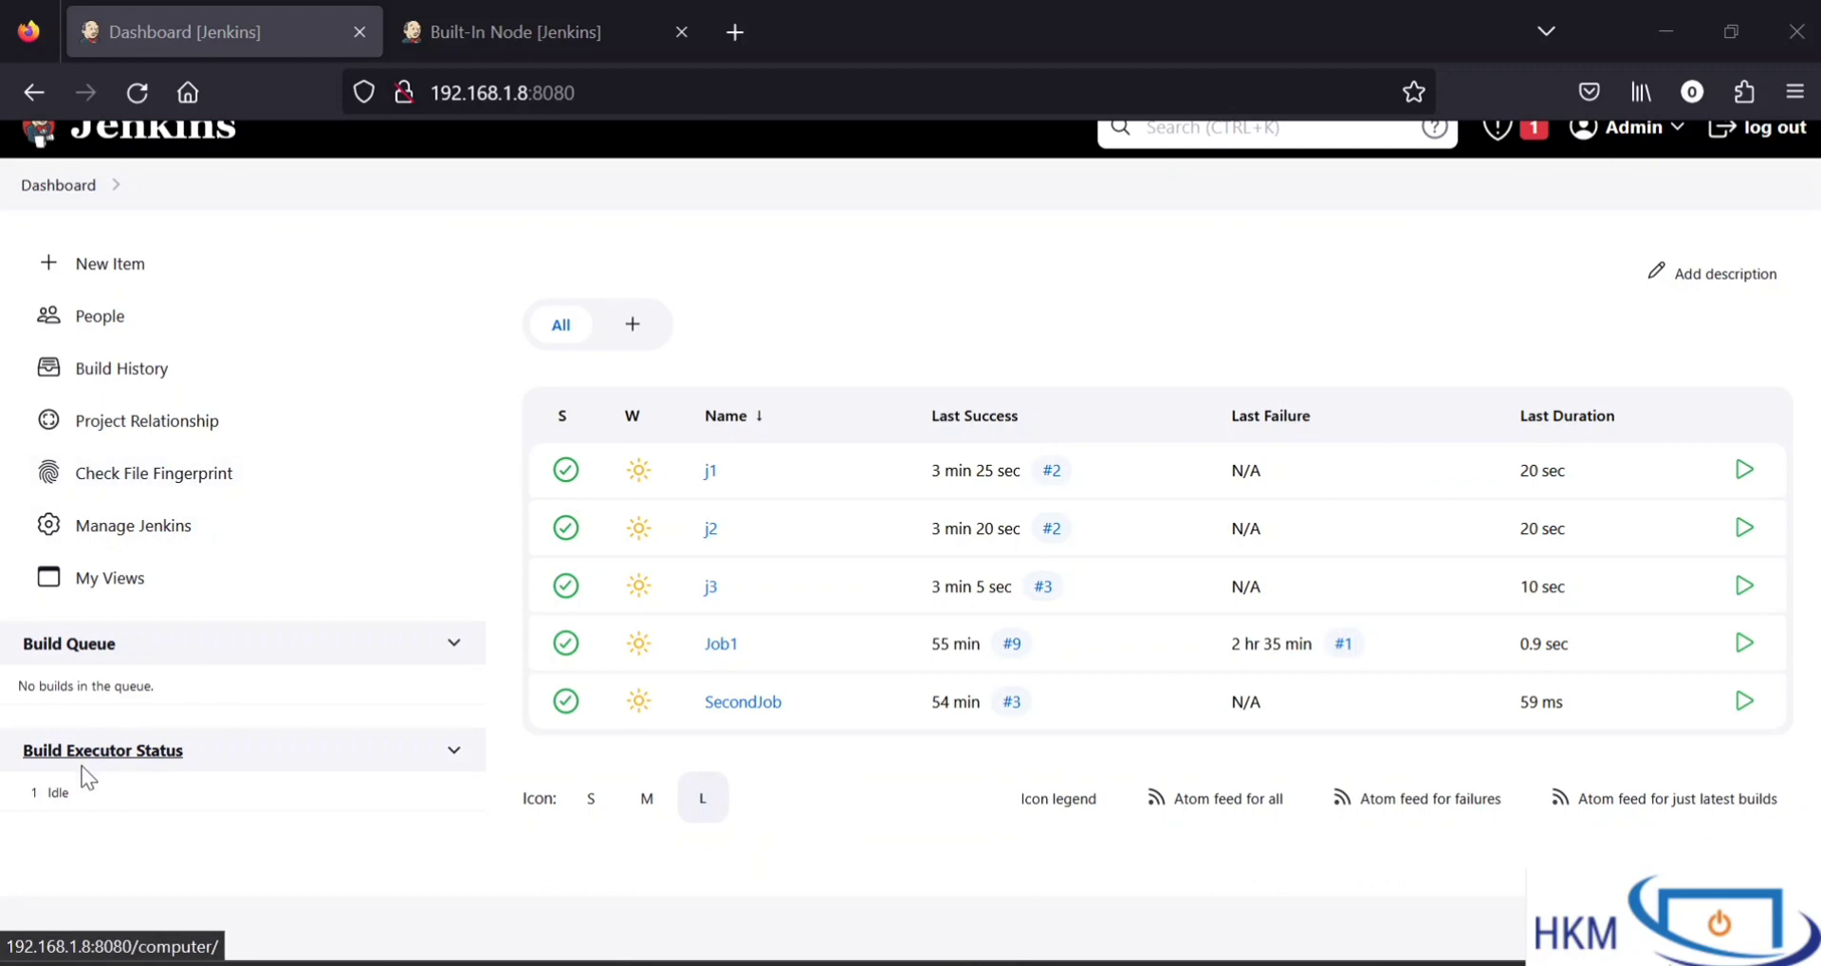
Set the Built-In Node's number of executors to 3 and save the configuration.
left_click(457, 45)
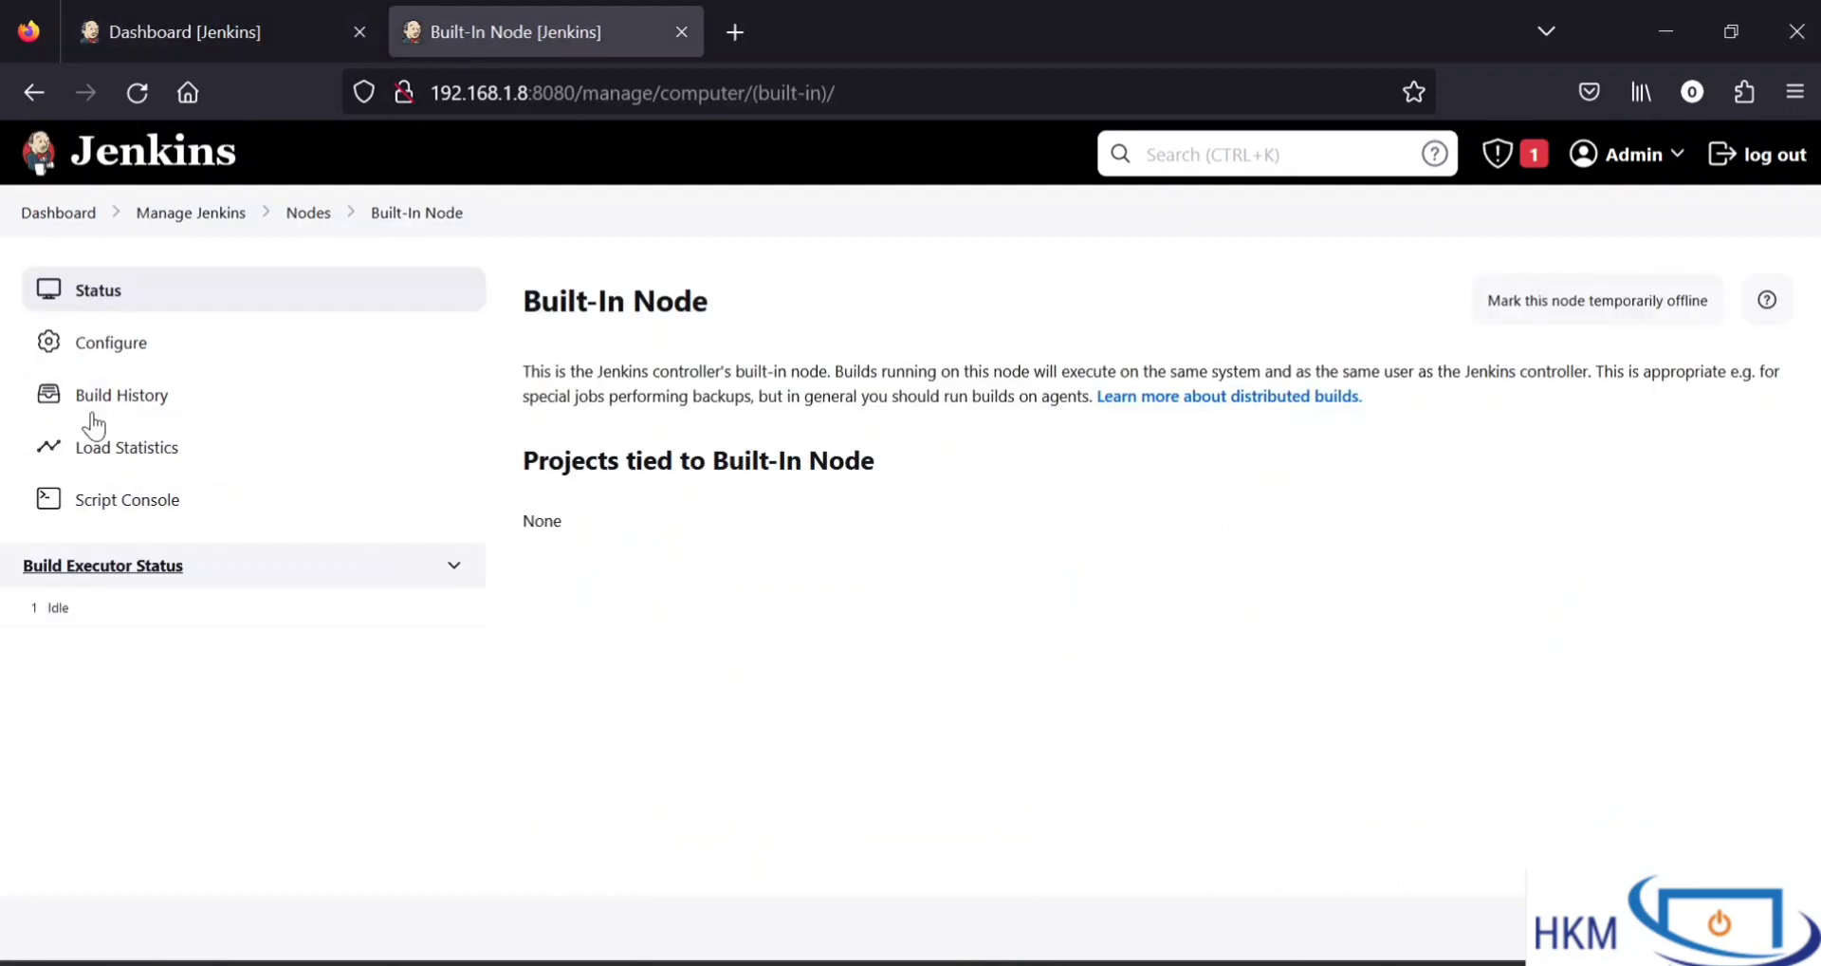
left_click(112, 346)
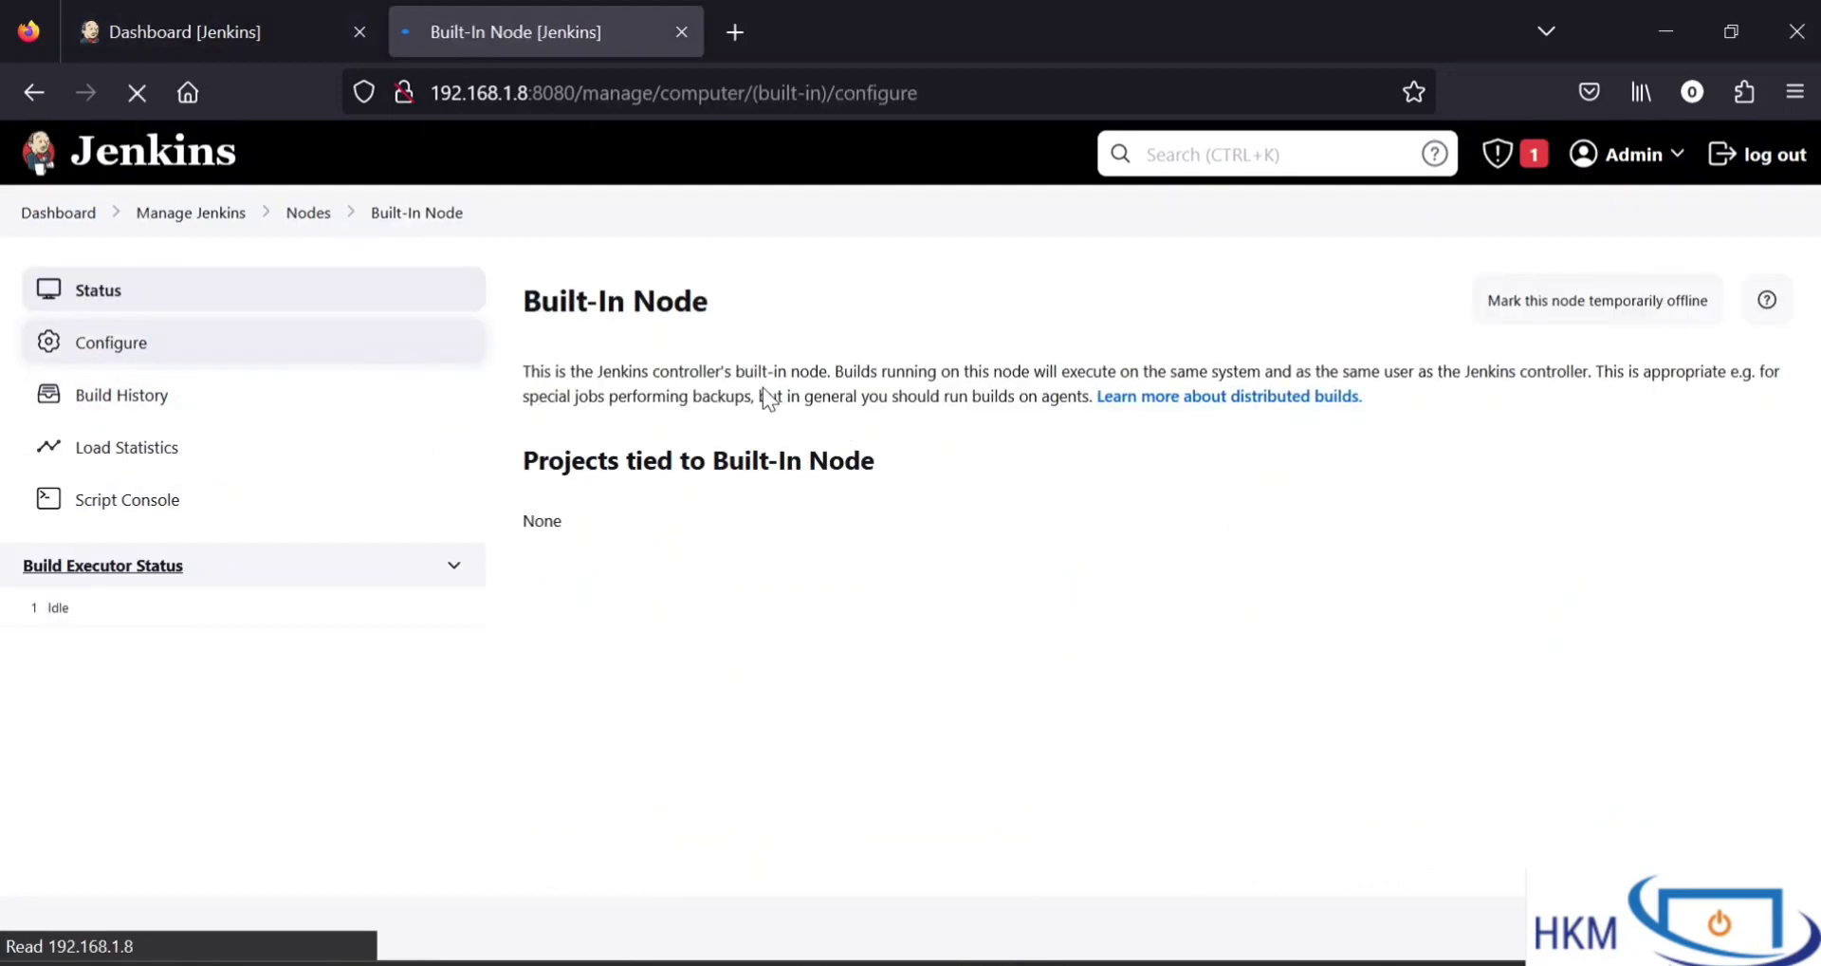
double_click(573, 336)
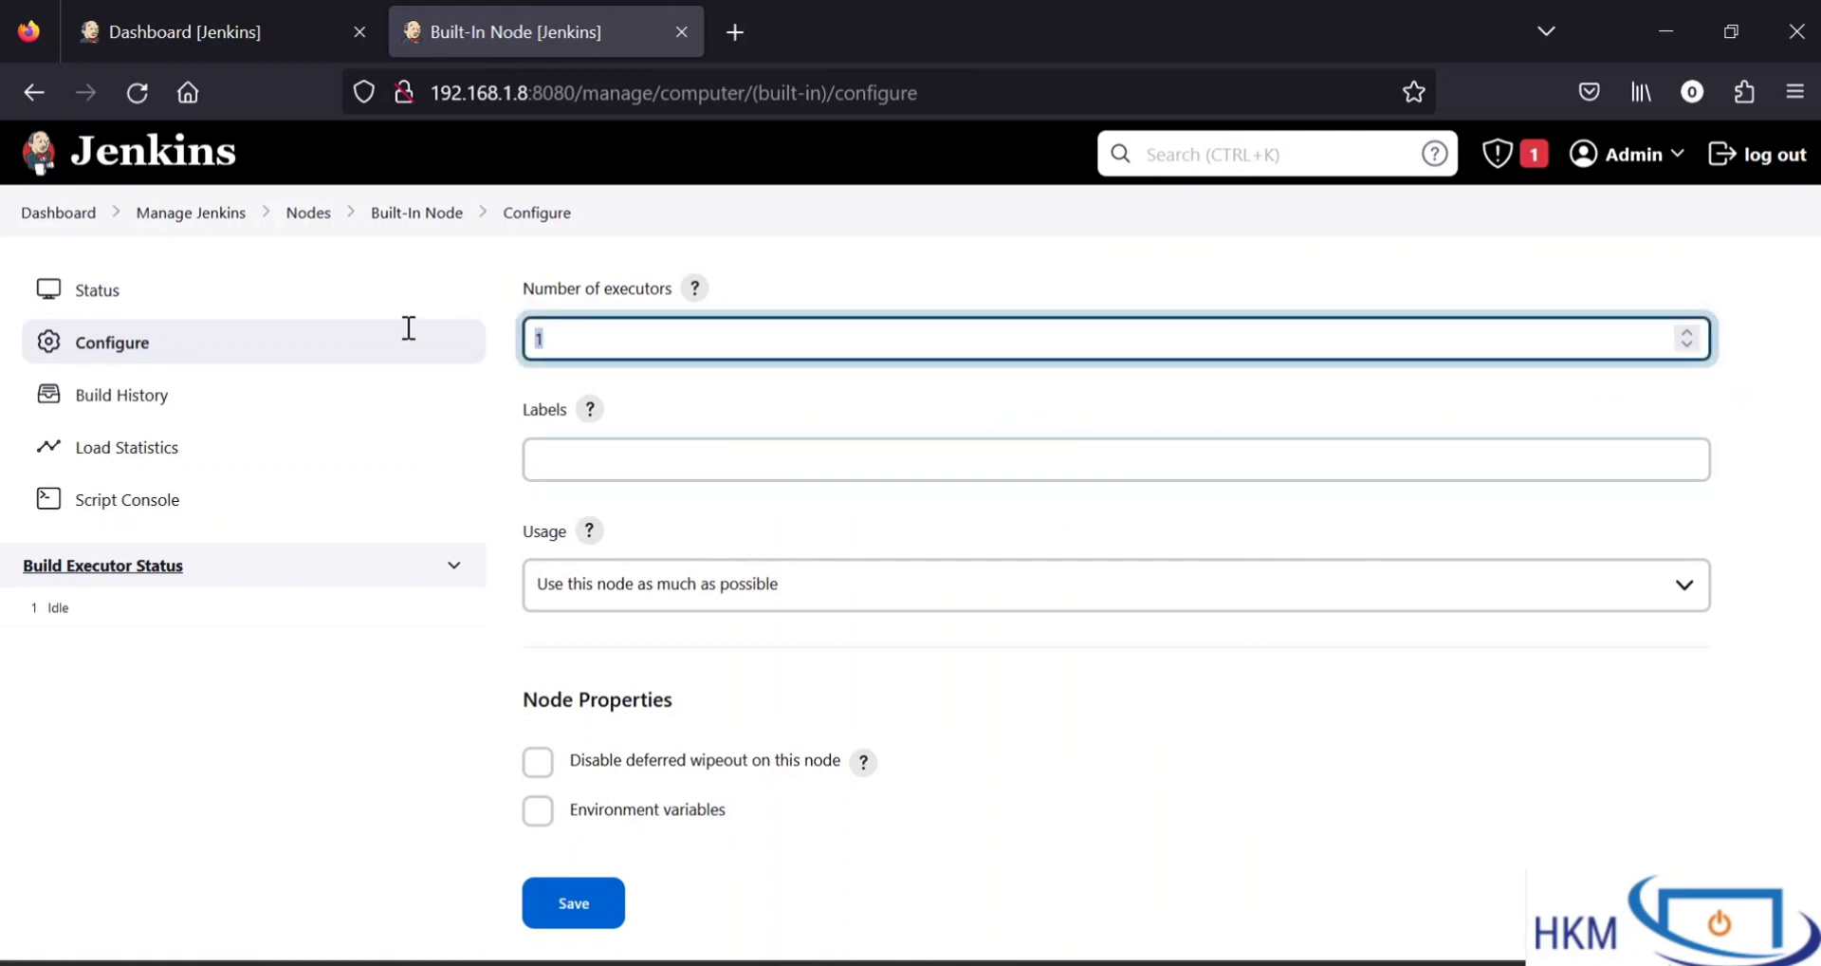
type("3")
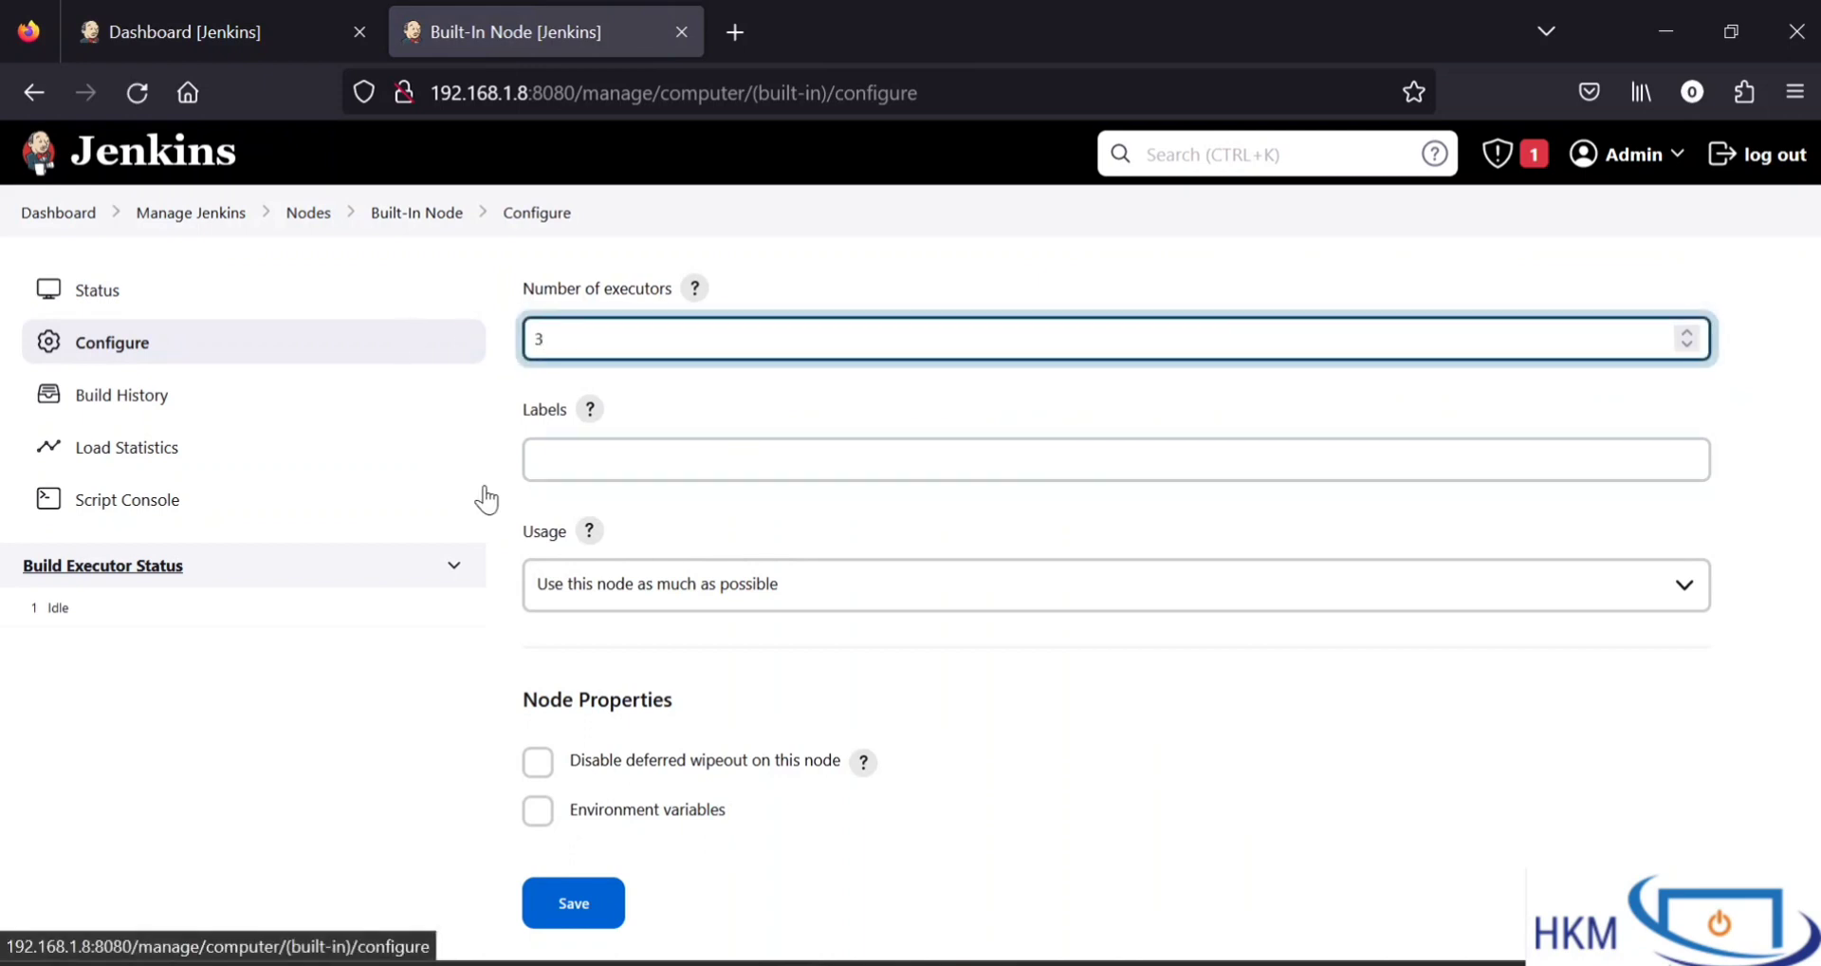
left_click(573, 903)
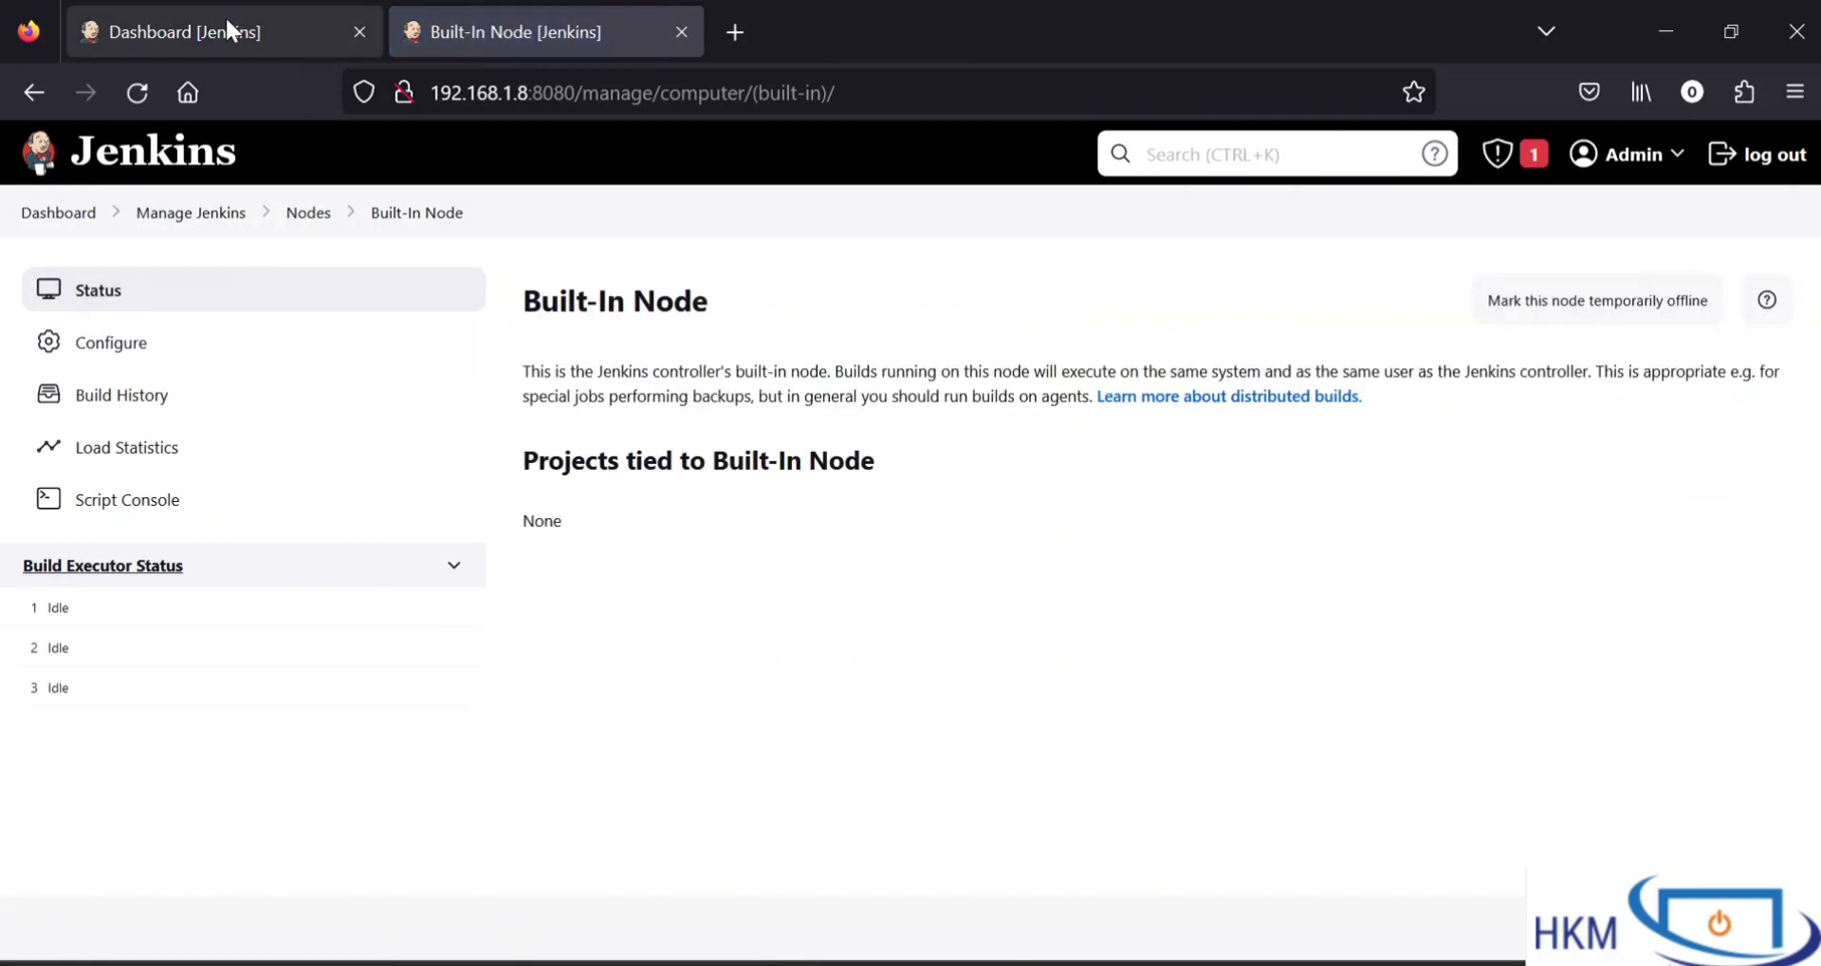
Reload the dashboard, start two builds of job j1 in succession, and check the build queue.
left_click(225, 29)
left_click(141, 92)
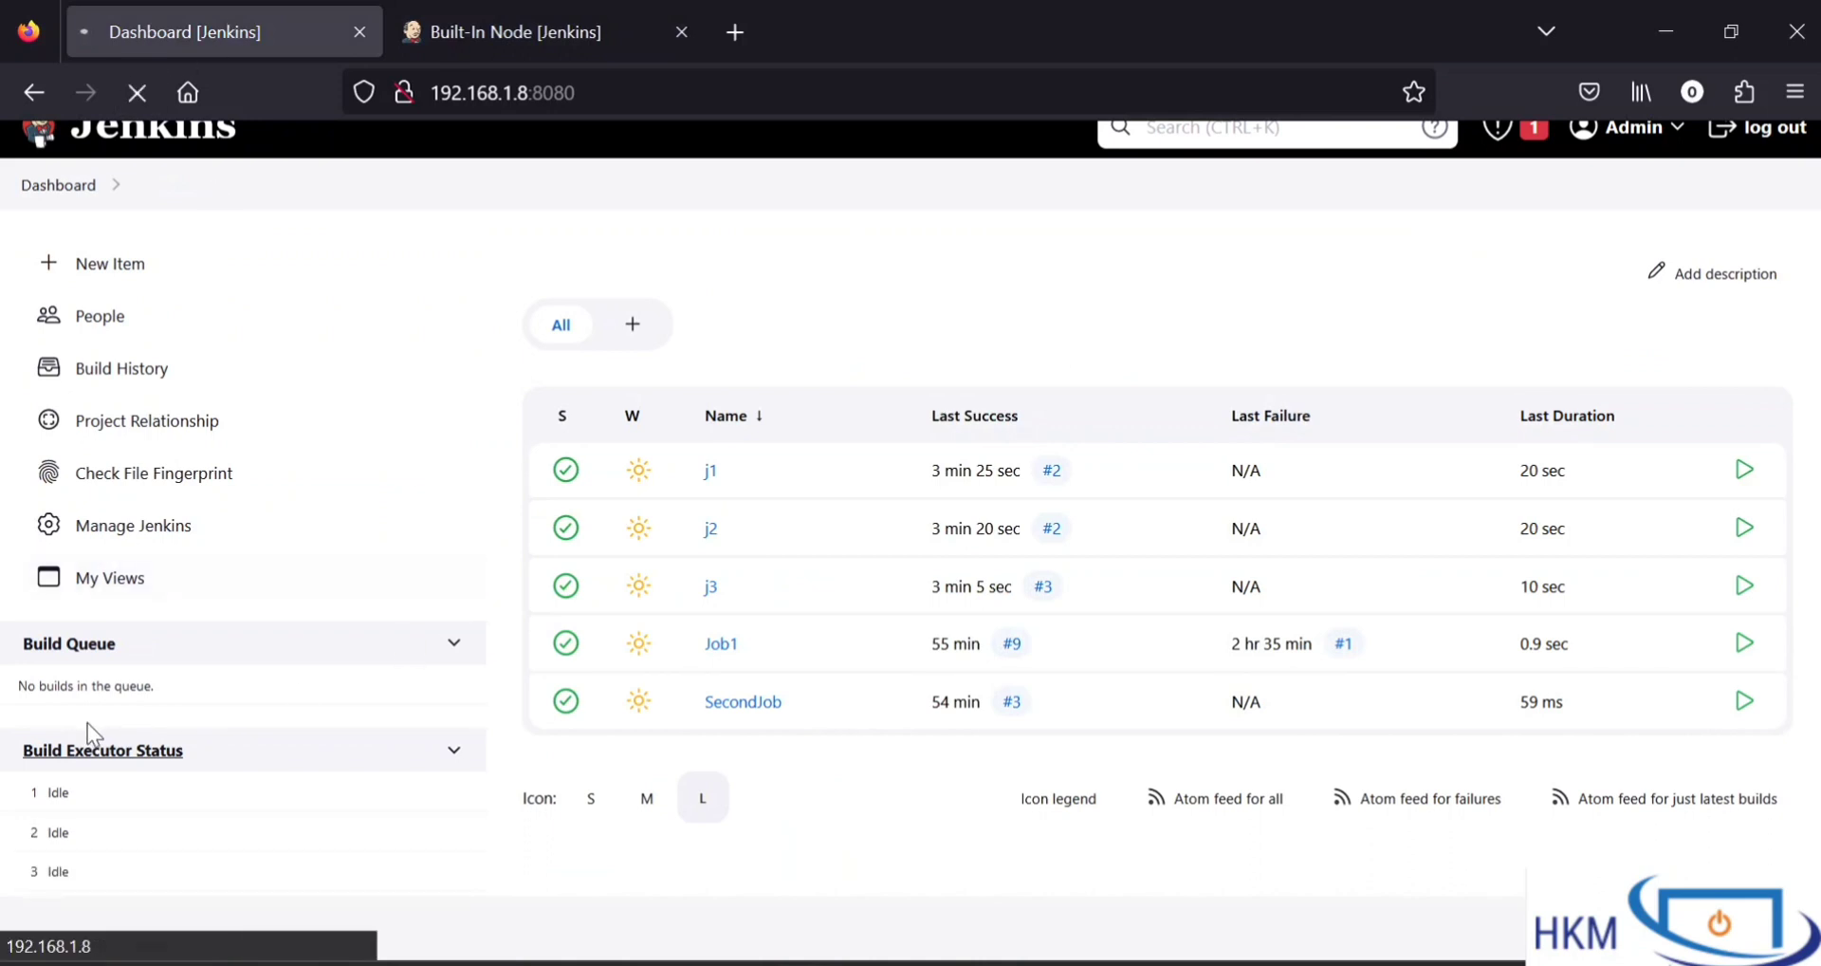
left_click(1746, 479)
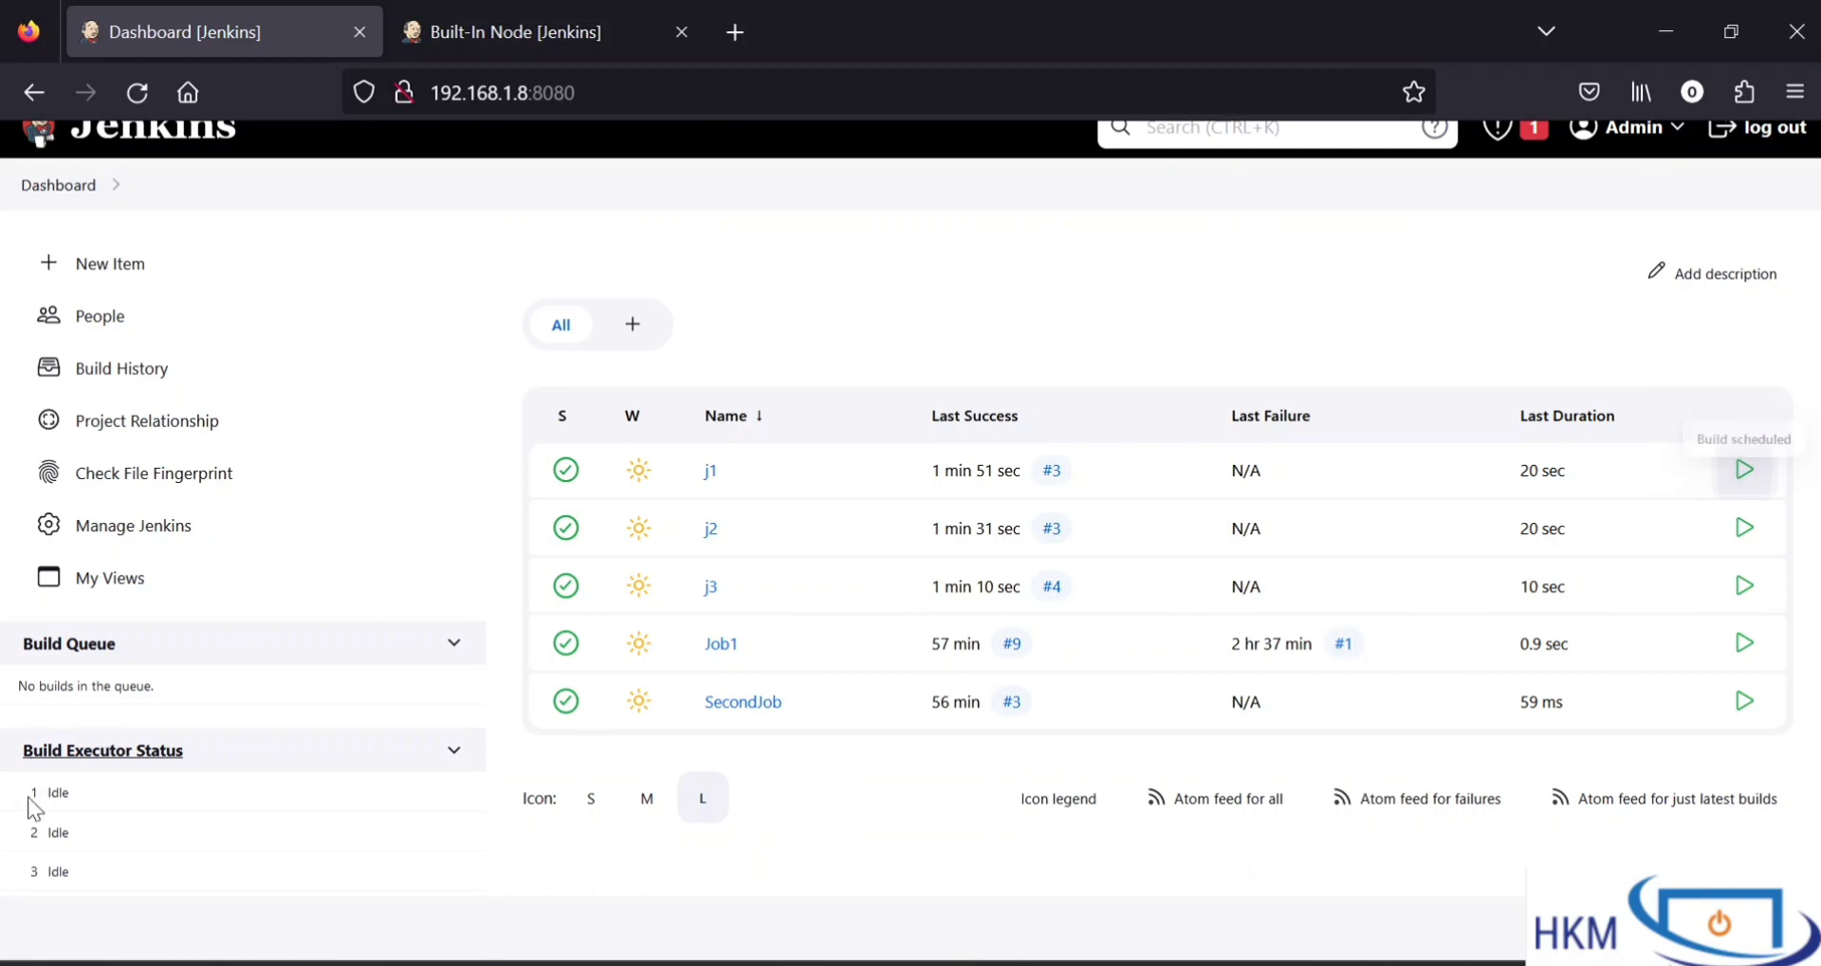
left_click(1742, 474)
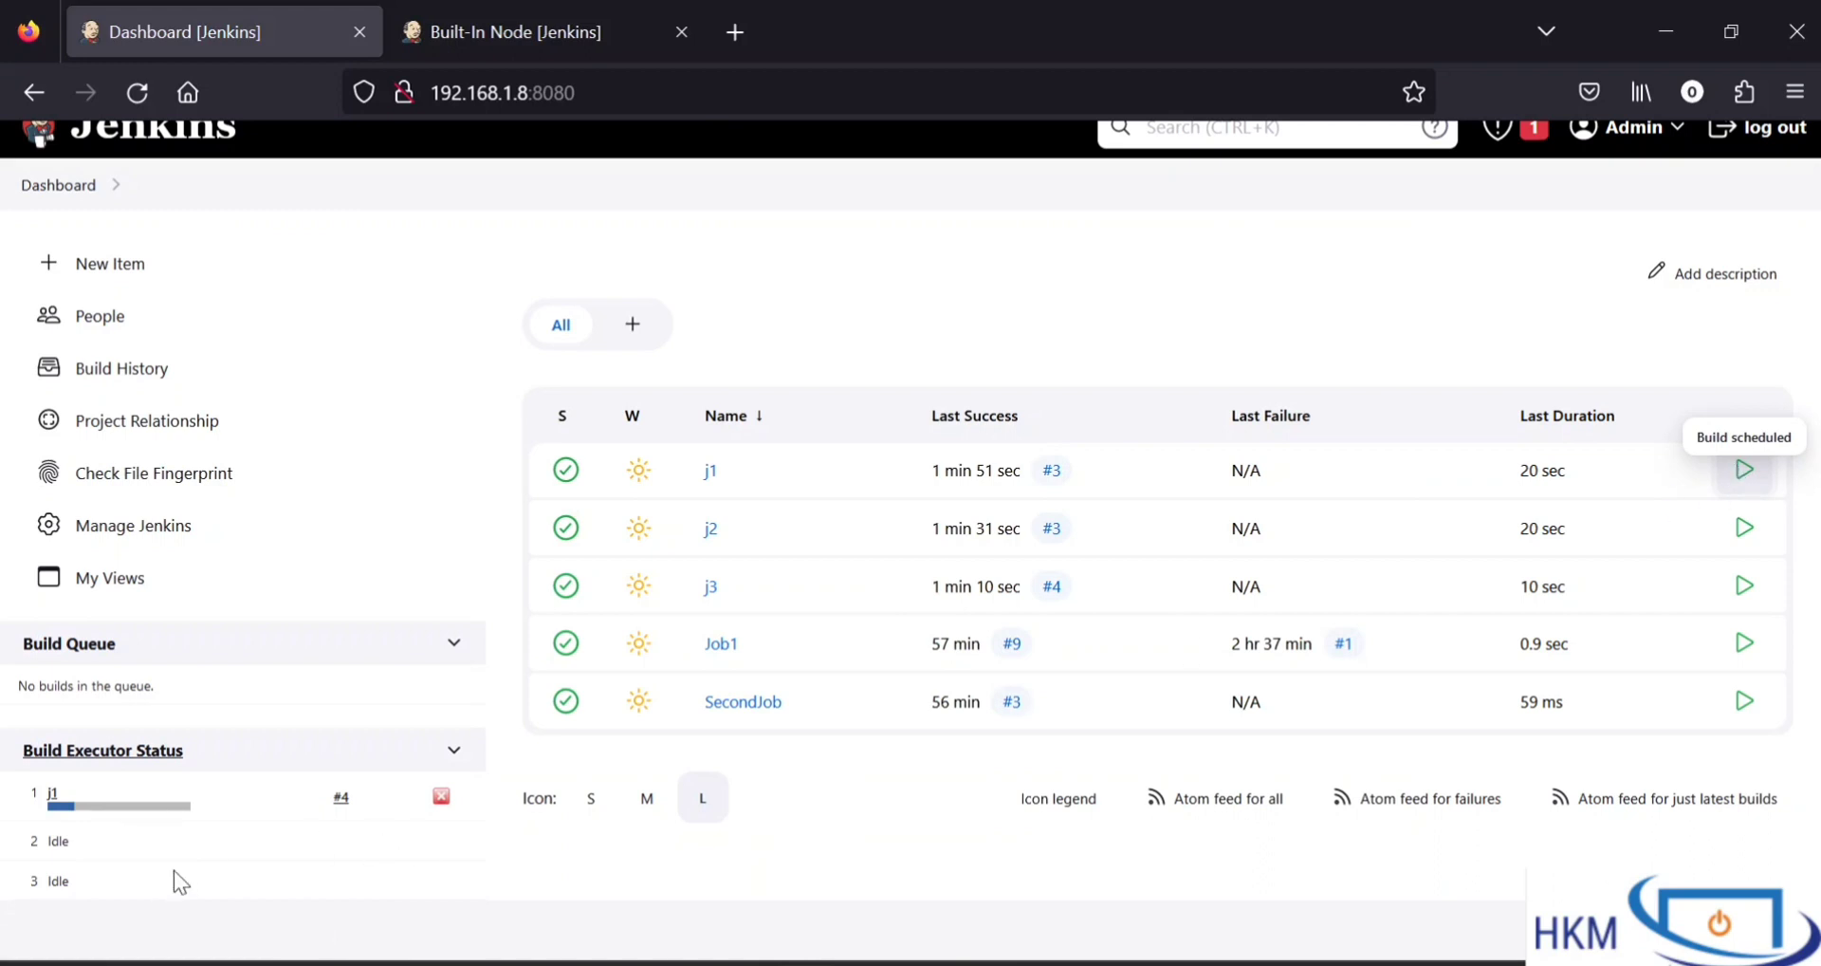
mouse_move(36, 691)
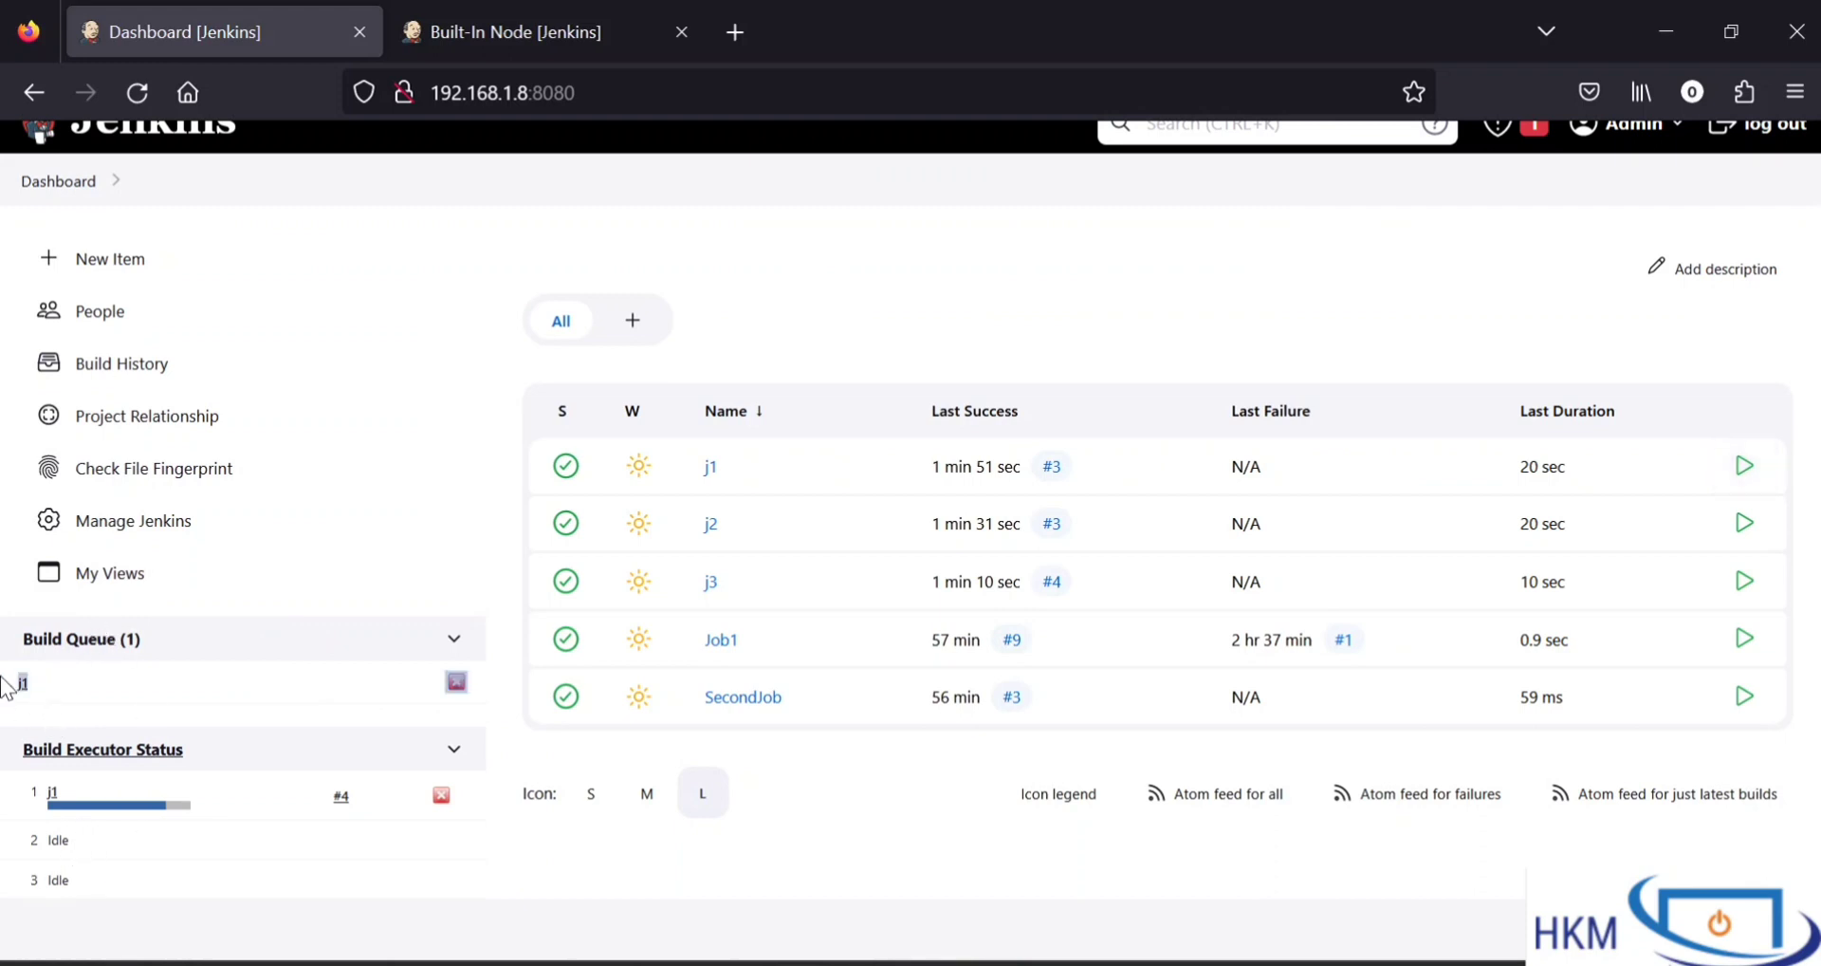
mouse_move(137, 687)
mouse_move(97, 707)
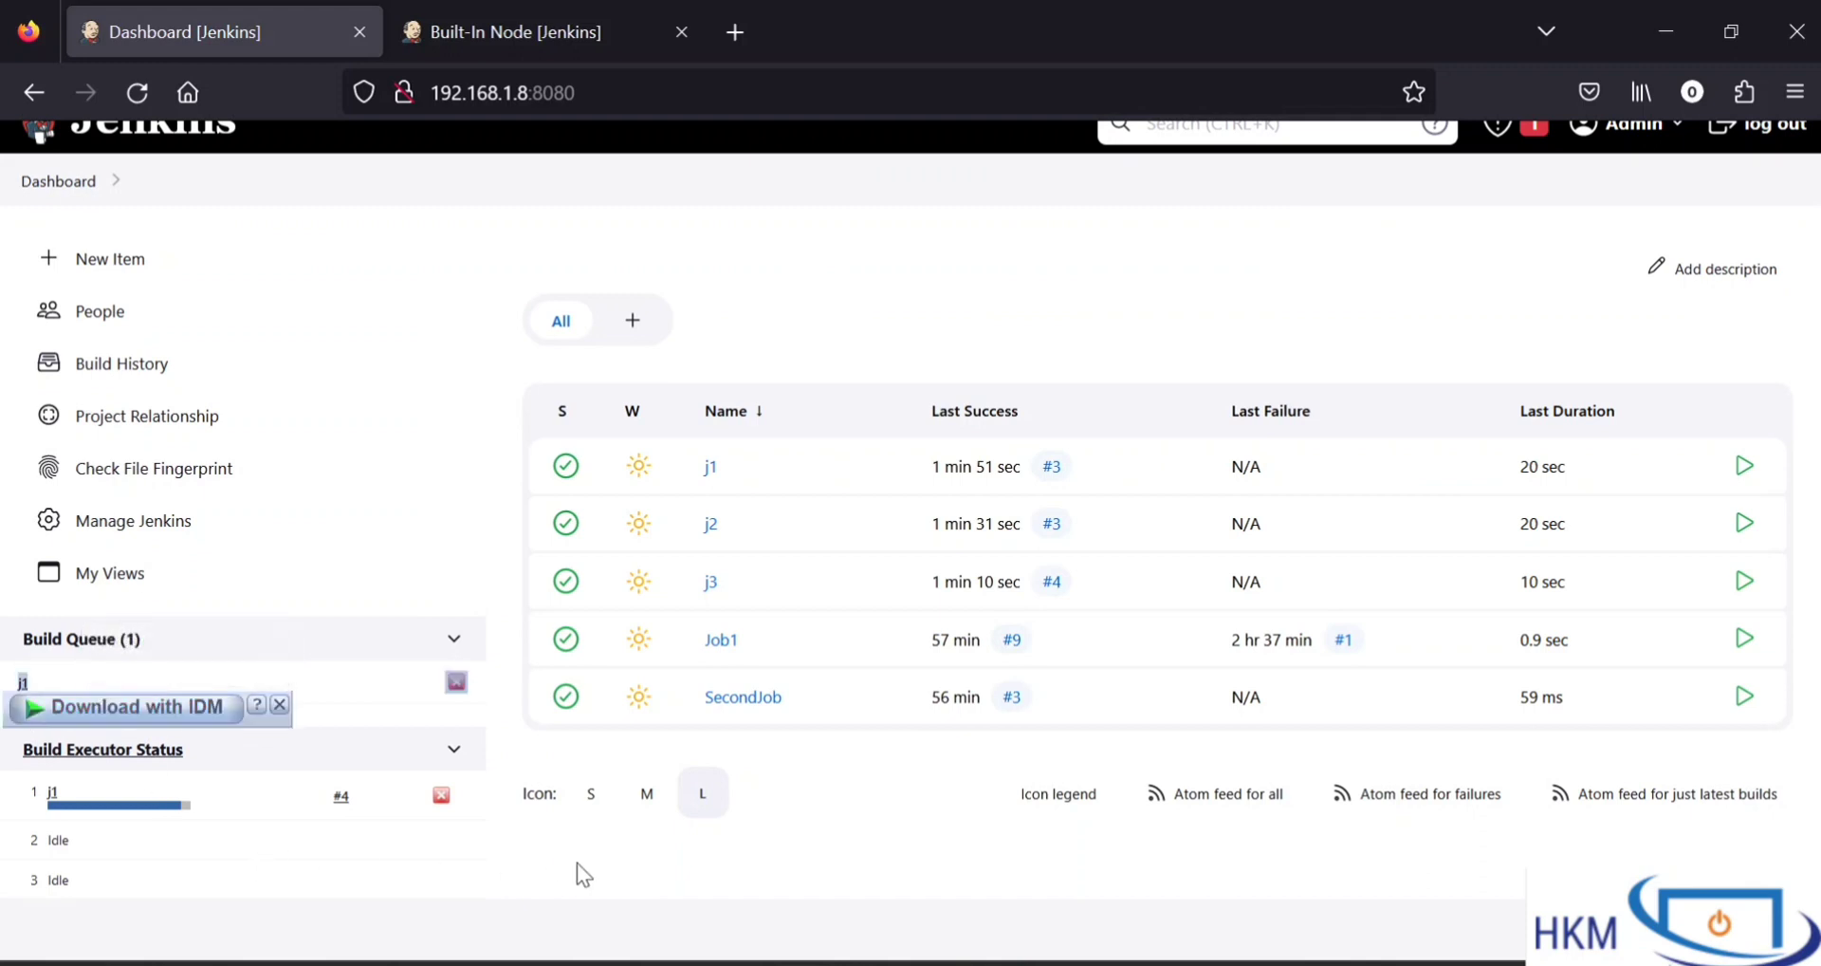